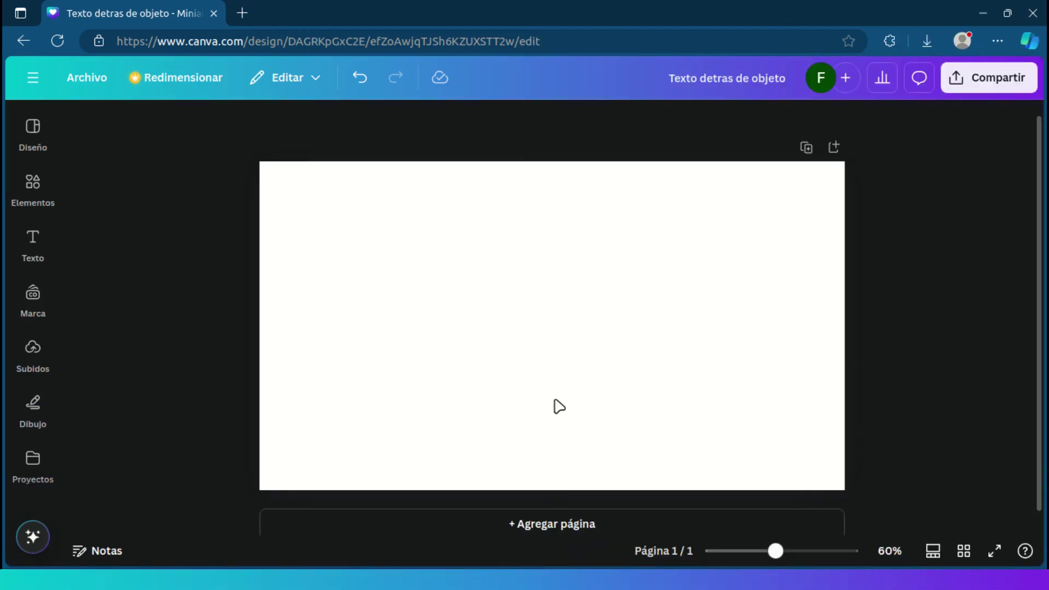
- Insert the uploaded photo of the running dog and enlarge it to cover the whole page
left_click(37, 350)
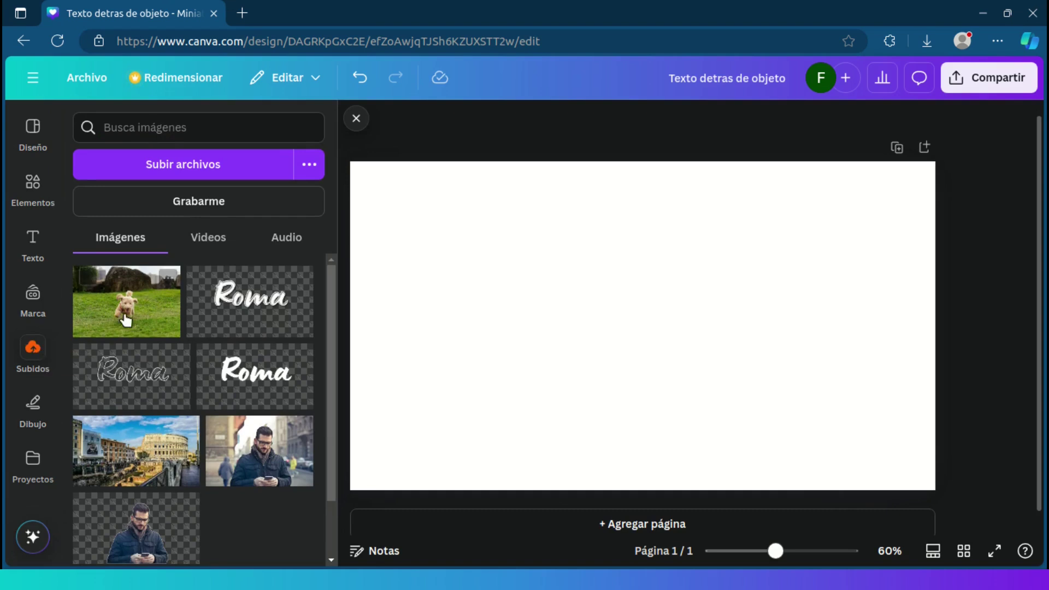
left_click(144, 314)
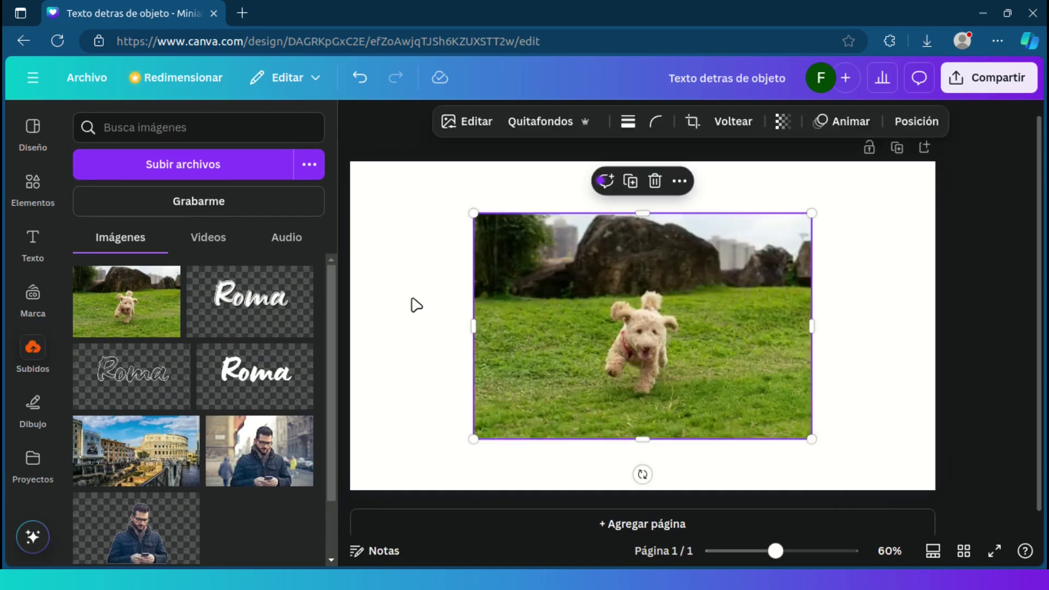
left_click_drag(473, 213, 351, 124)
left_click_drag(815, 441, 956, 490)
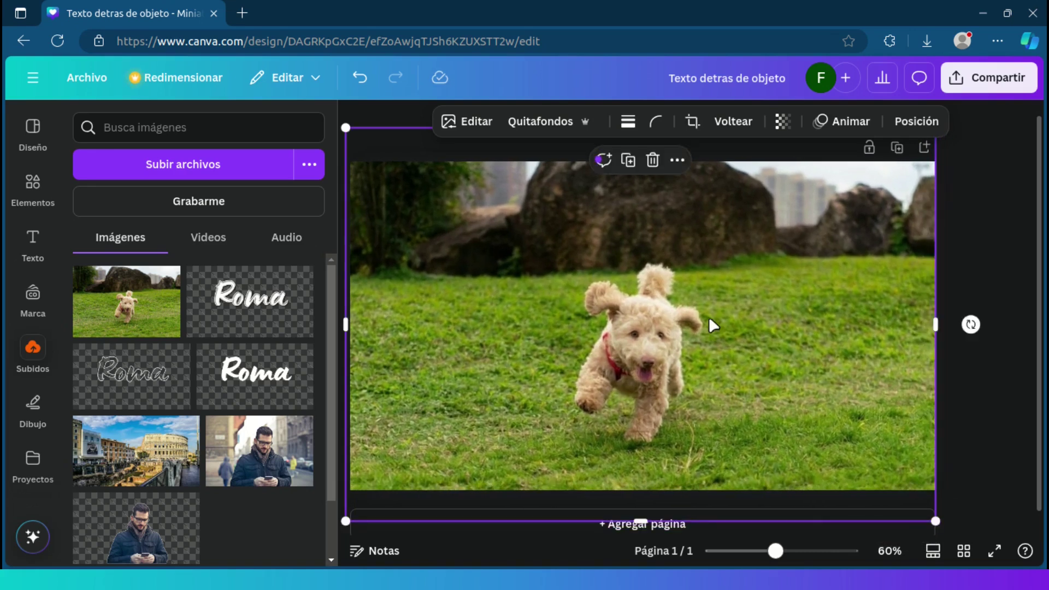
left_click_drag(708, 295, 711, 305)
left_click(971, 281)
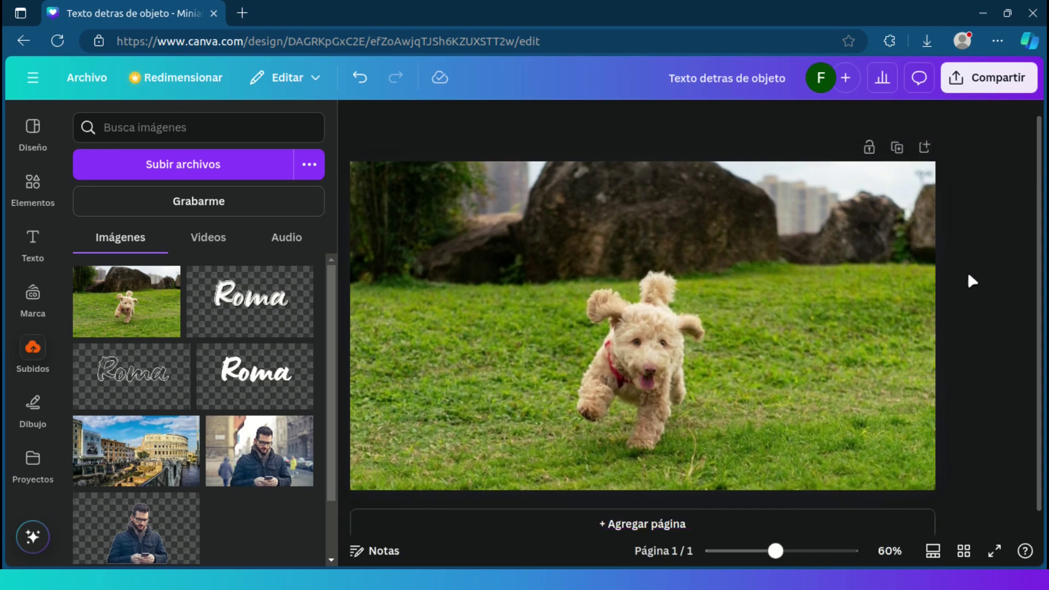
- Add a title reading "PERRO" over the photo and set its font to Teko
left_click(32, 250)
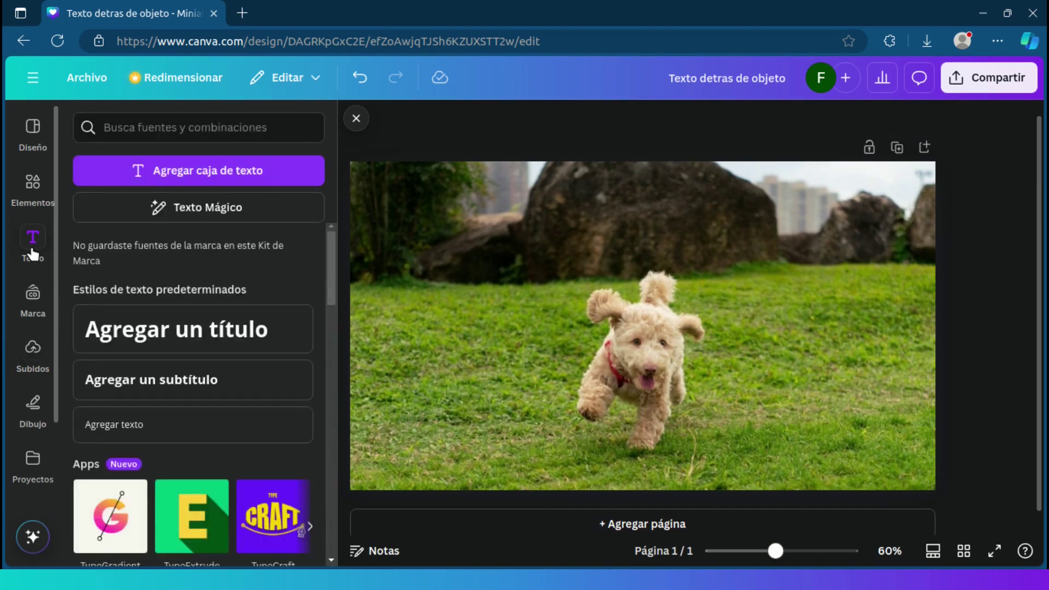
left_click(283, 336)
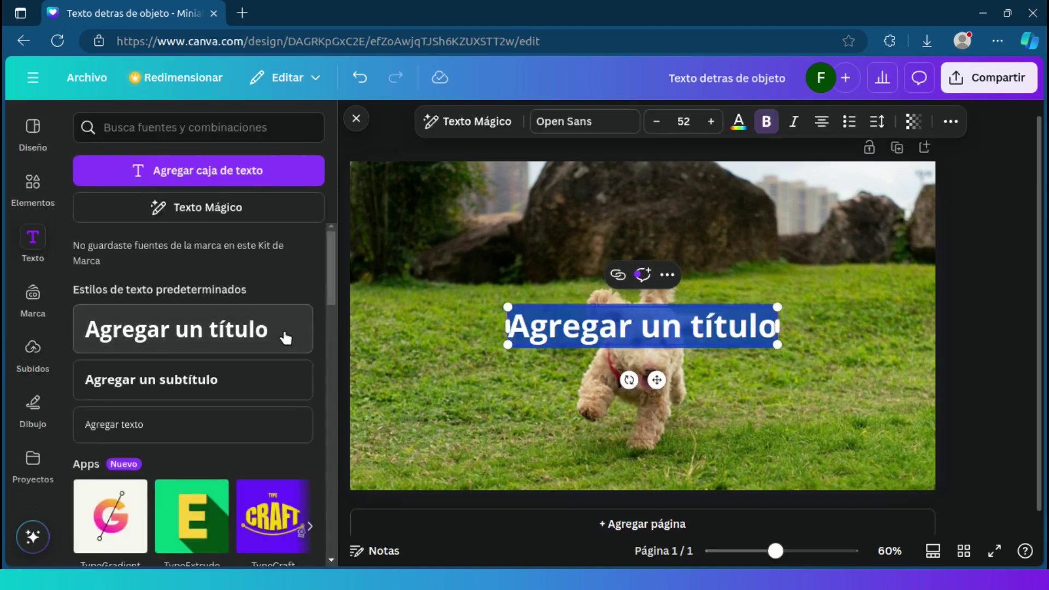
type("PERRO")
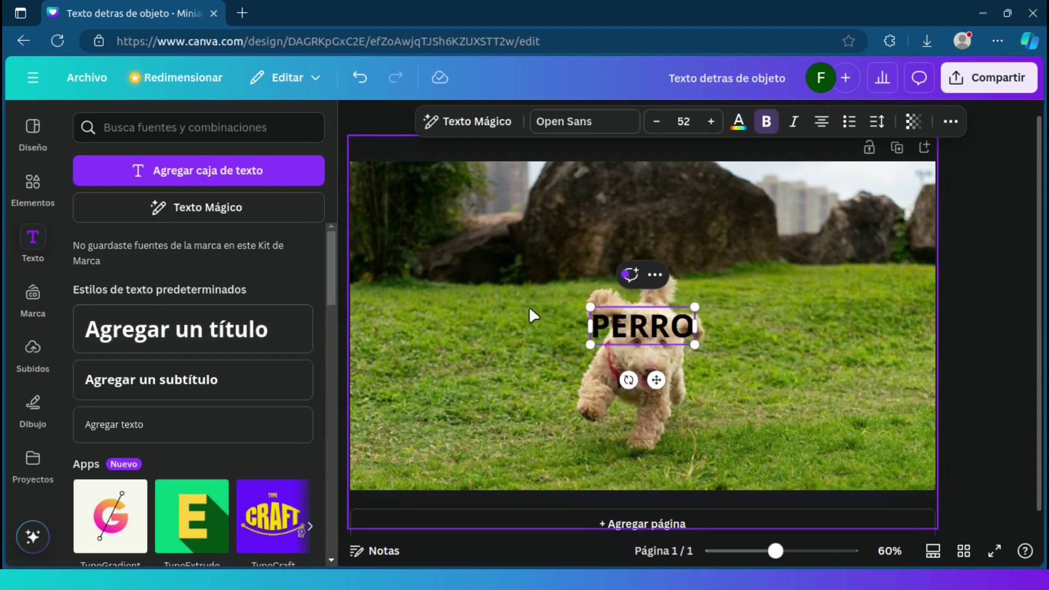
left_click(571, 125)
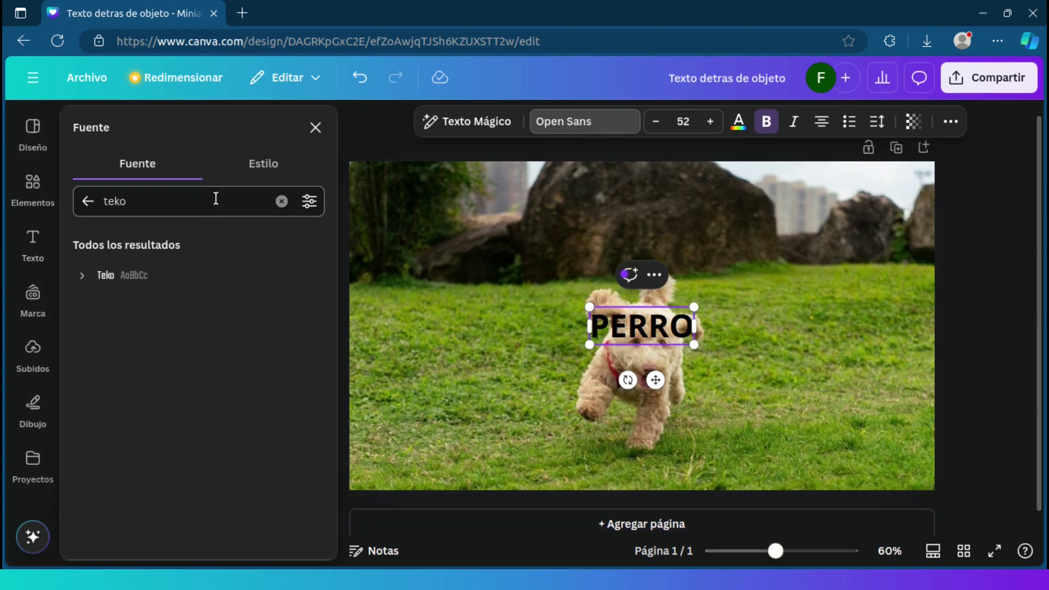
left_click(138, 278)
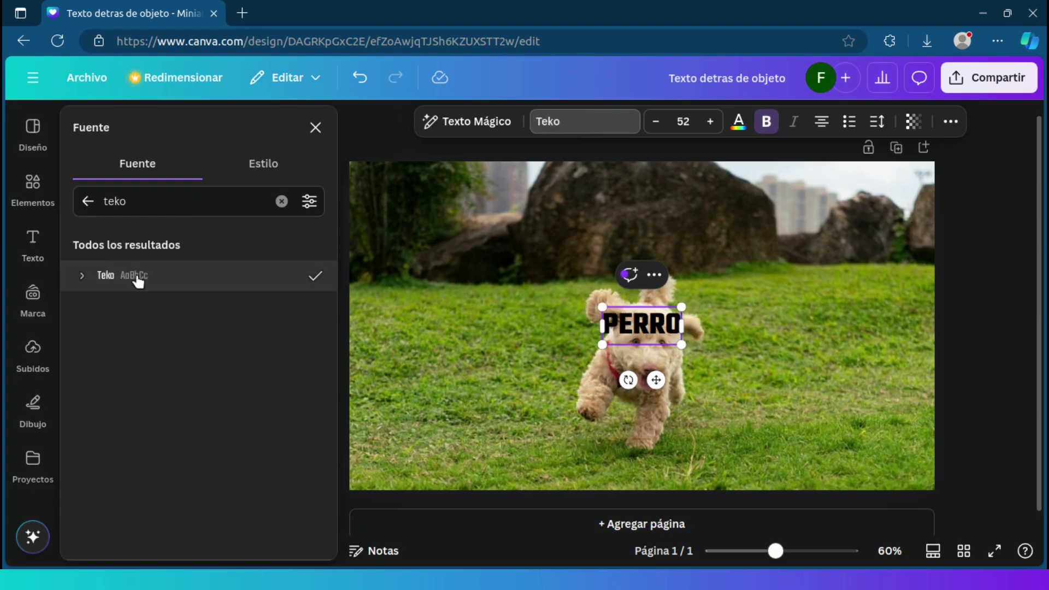
- Enlarge the "PERRO" title to font size 257 and centre it on the page
left_click_drag(682, 346, 932, 469)
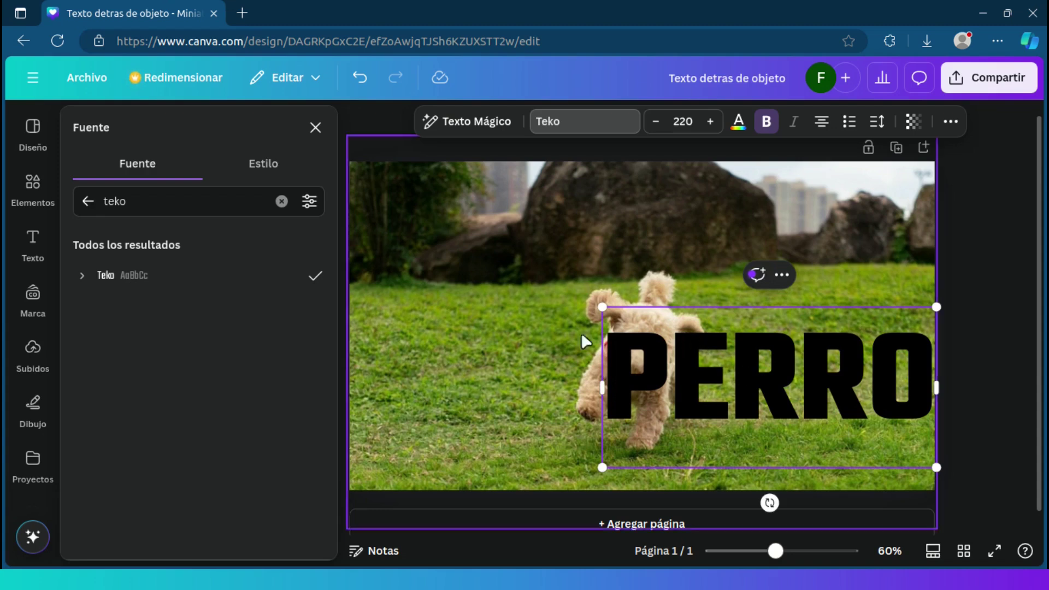
left_click_drag(602, 306, 545, 279)
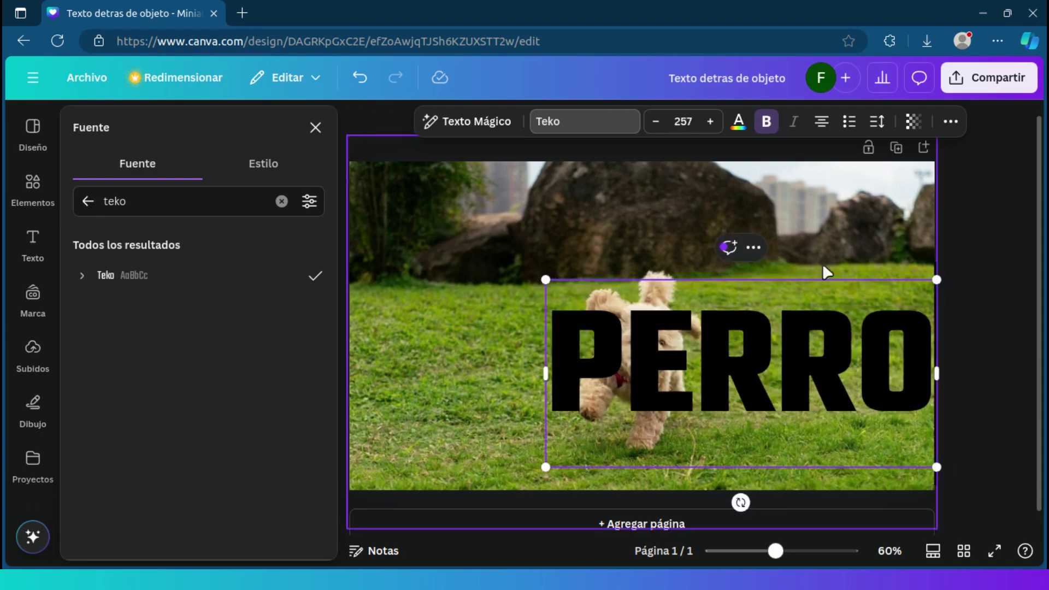
left_click(799, 257)
left_click_drag(752, 330, 655, 288)
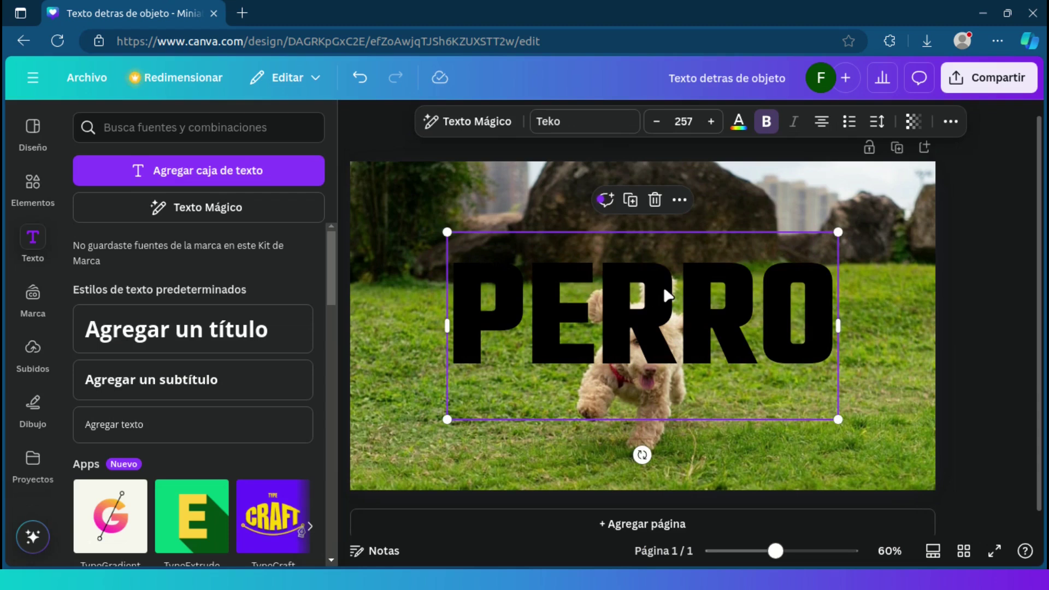
- Set the title's letter spacing to 80 and its text colour to white
left_click(877, 121)
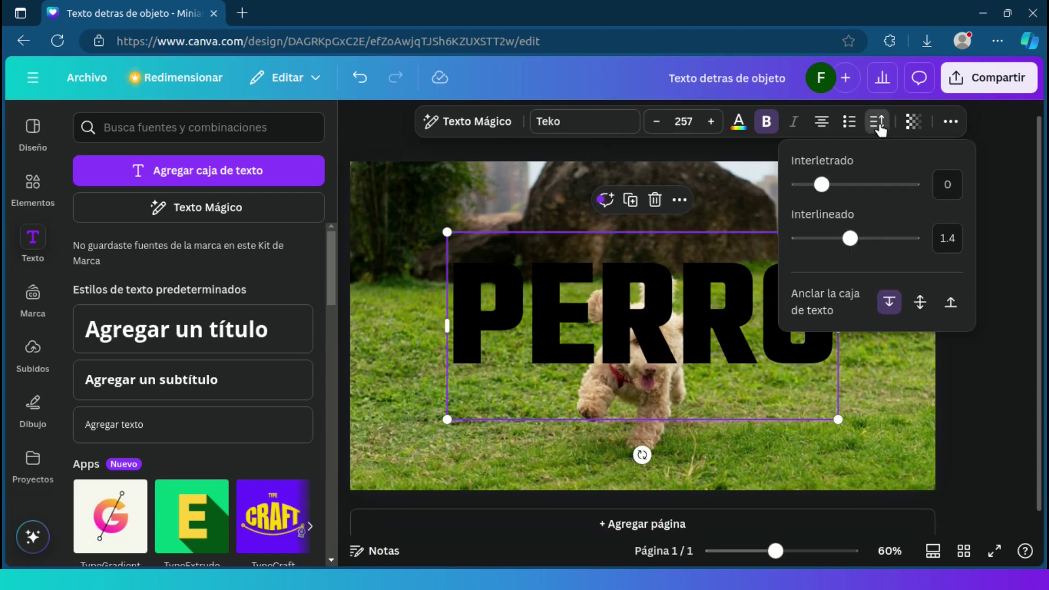
left_click(951, 187)
type("80")
key("Return")
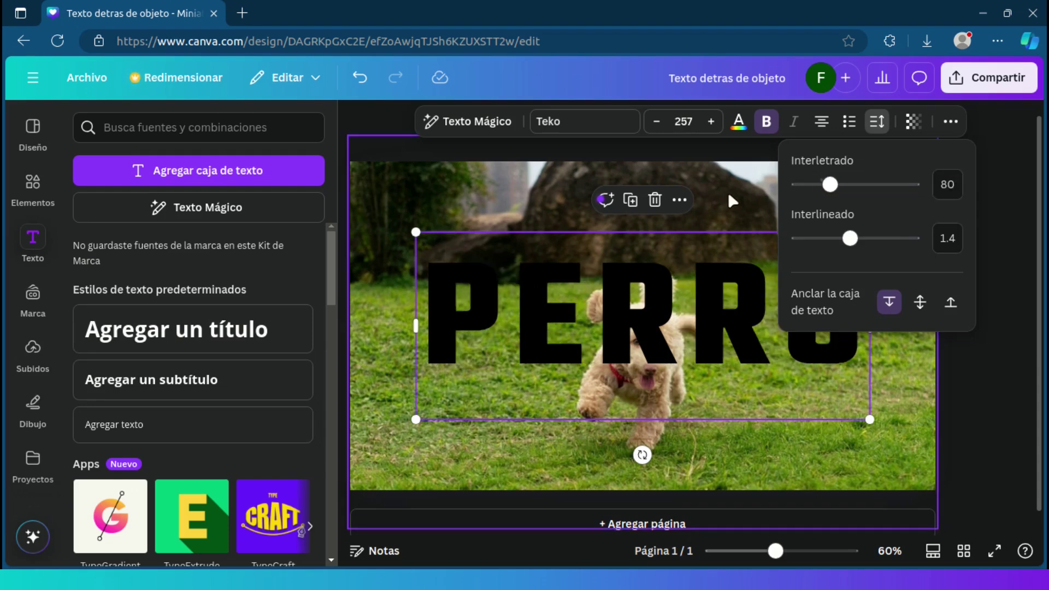
left_click(739, 121)
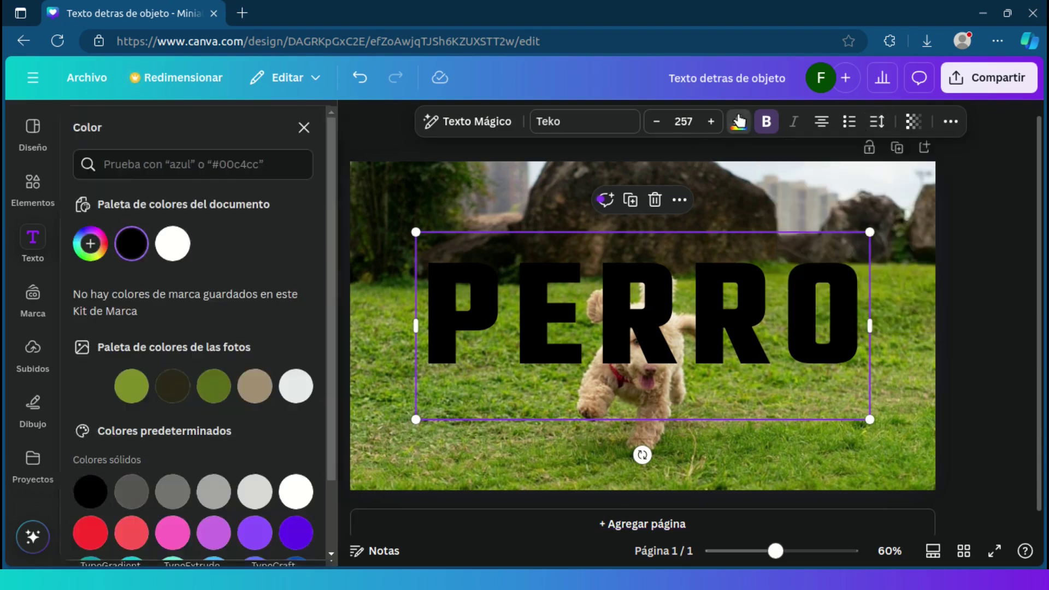
left_click(173, 244)
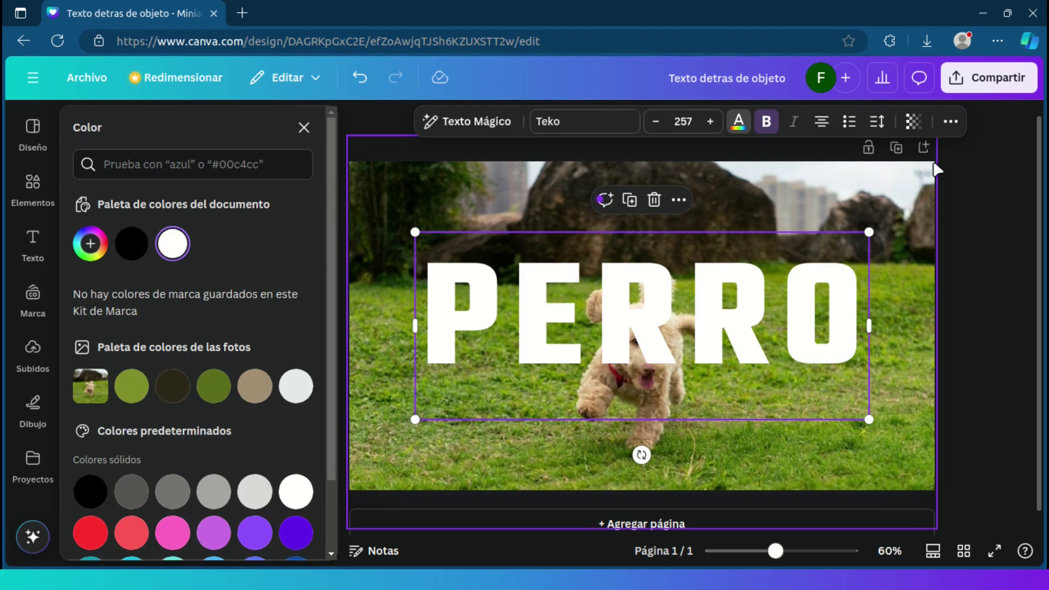
- Apply the Sombras effect to the title with a displacement of 10 and a direction of -30
left_click(951, 121)
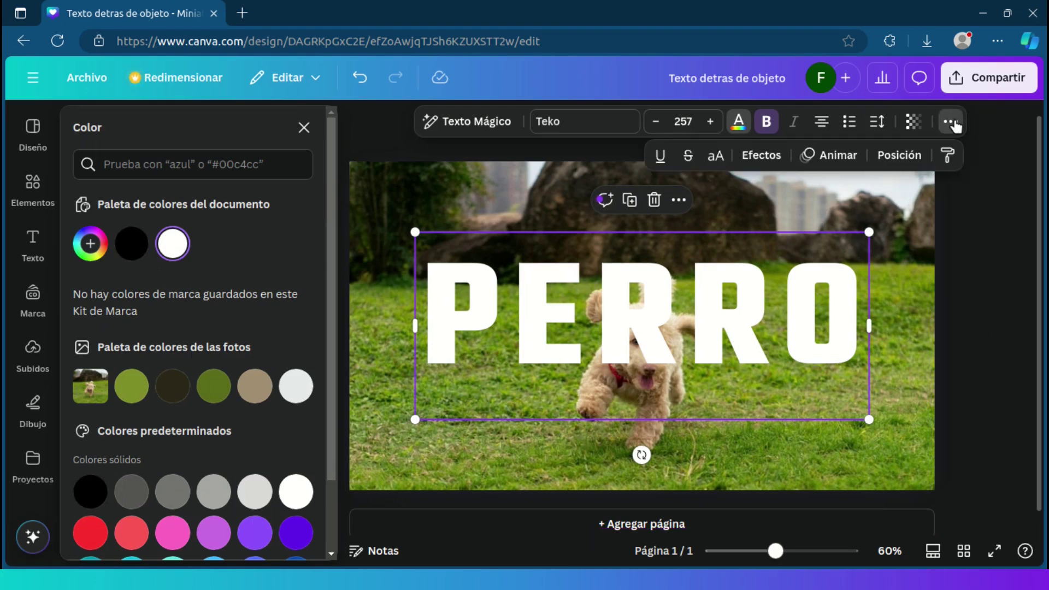
left_click(763, 157)
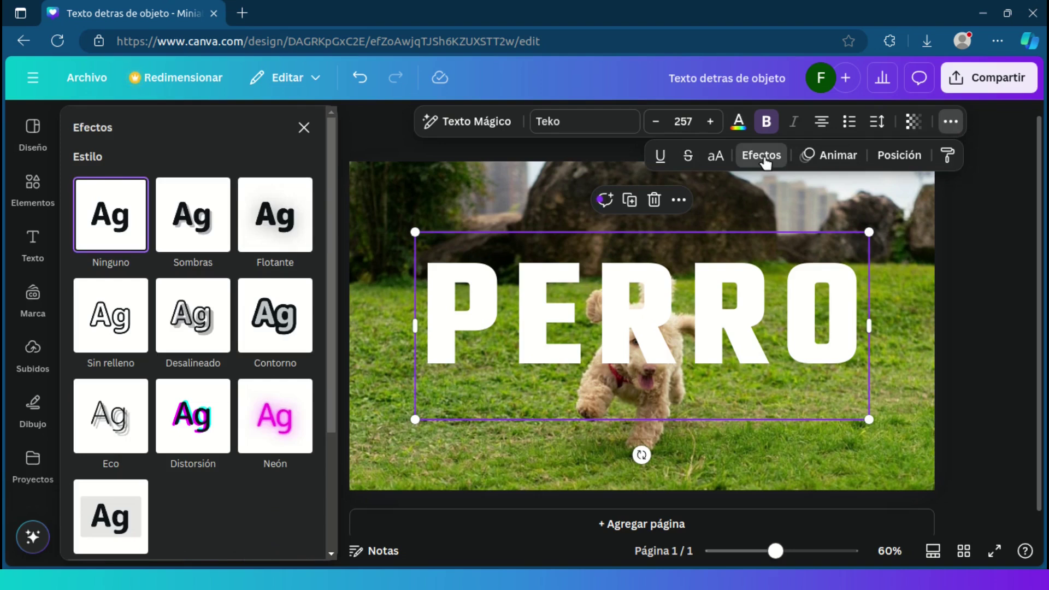
left_click(187, 208)
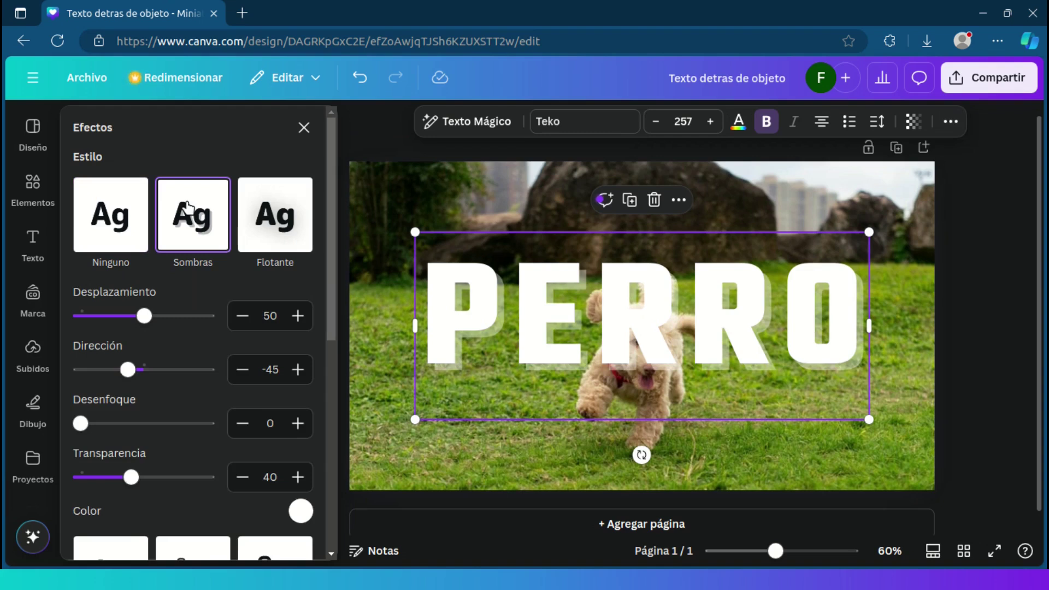
left_click(271, 316)
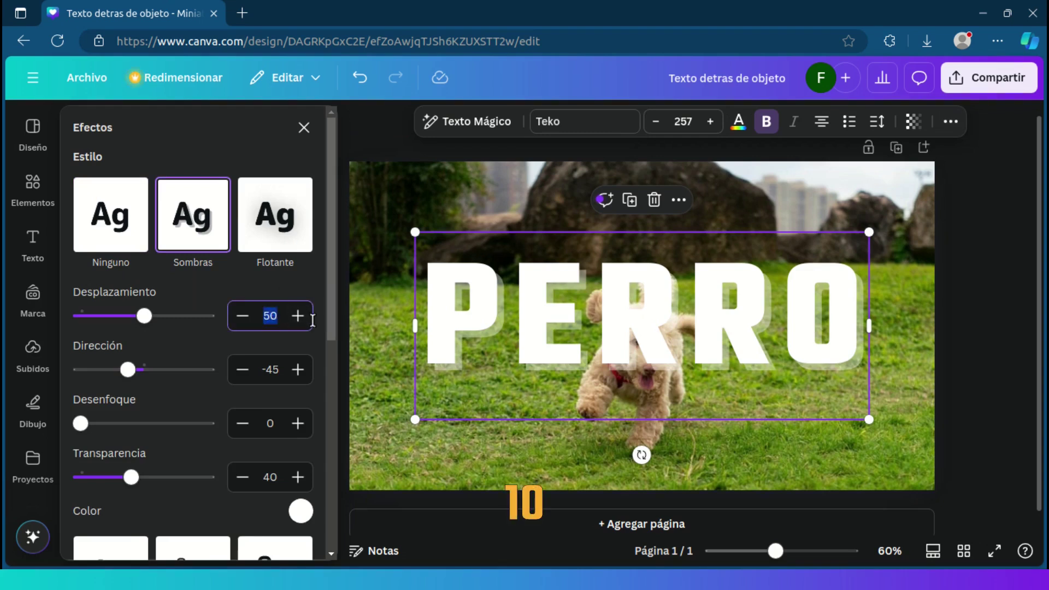
type("10")
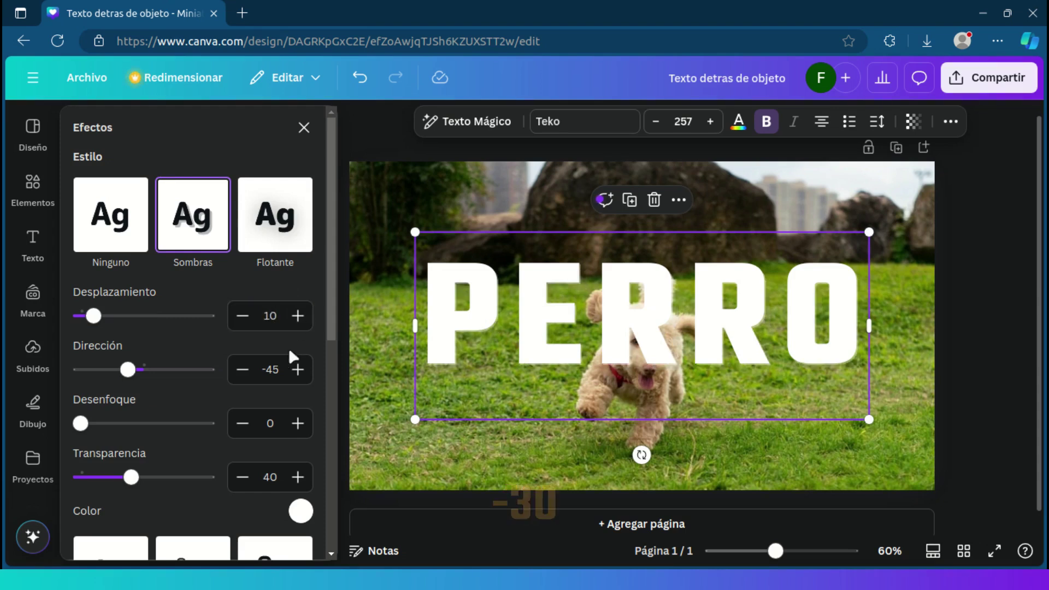
left_click(275, 371)
type("-30")
key("Return")
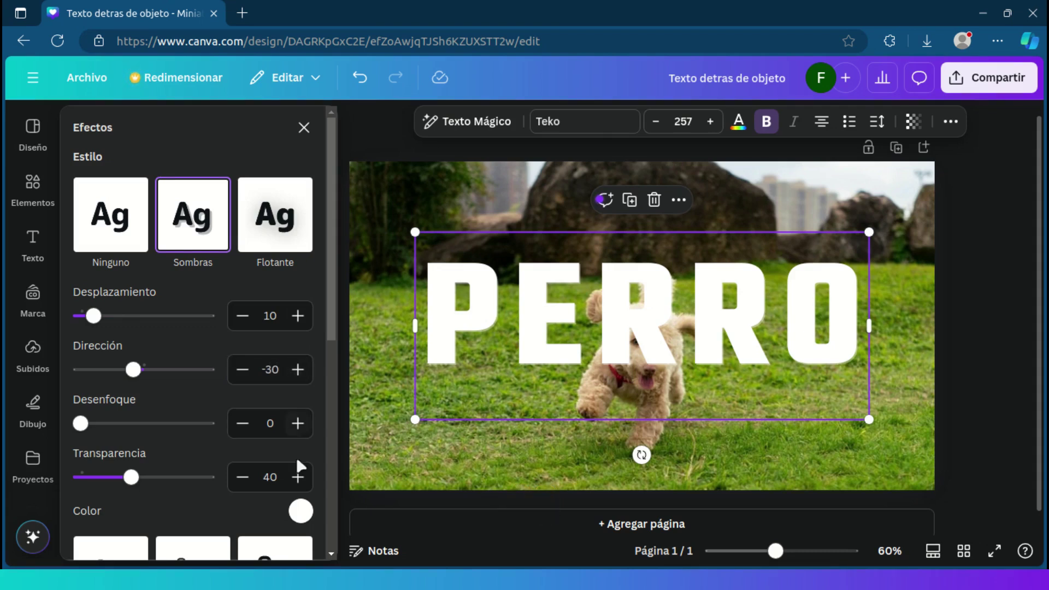
- Set the title's shadow colour to black and deselect the title
left_click(300, 518)
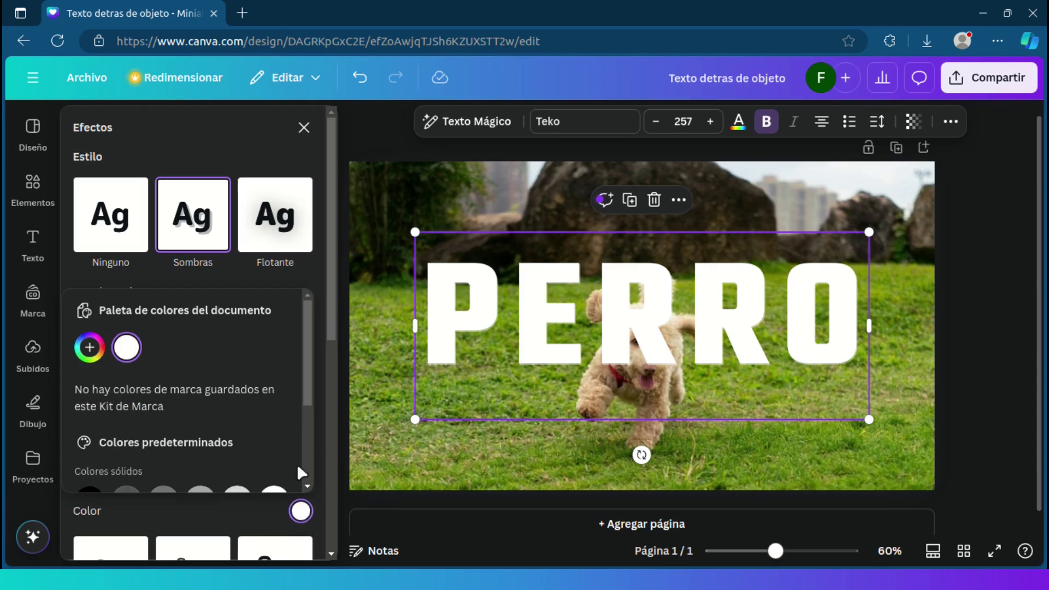
scroll(171, 417, "down", 2)
left_click(88, 437)
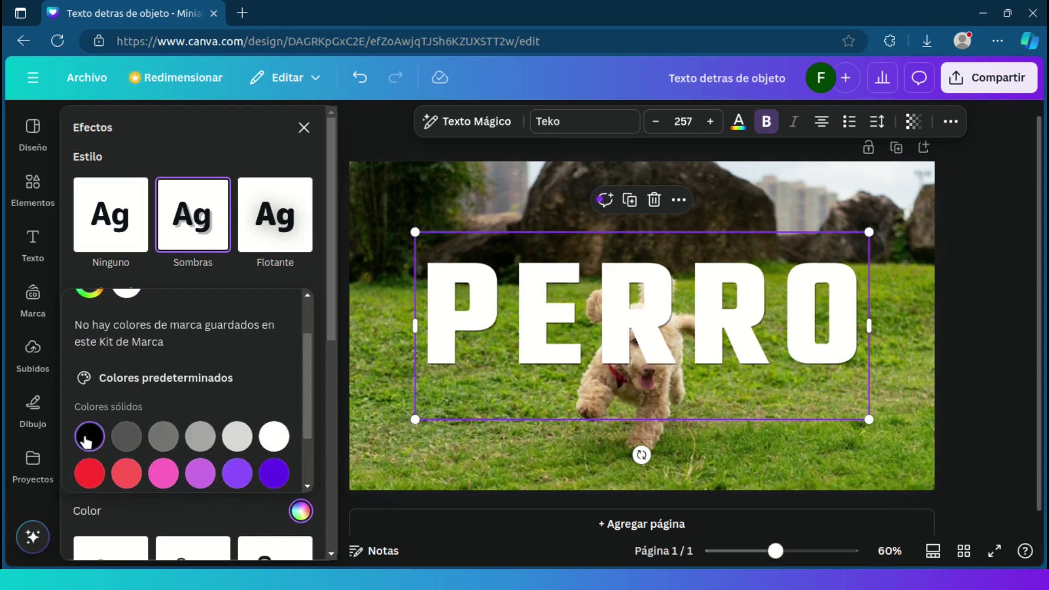
left_click(370, 468)
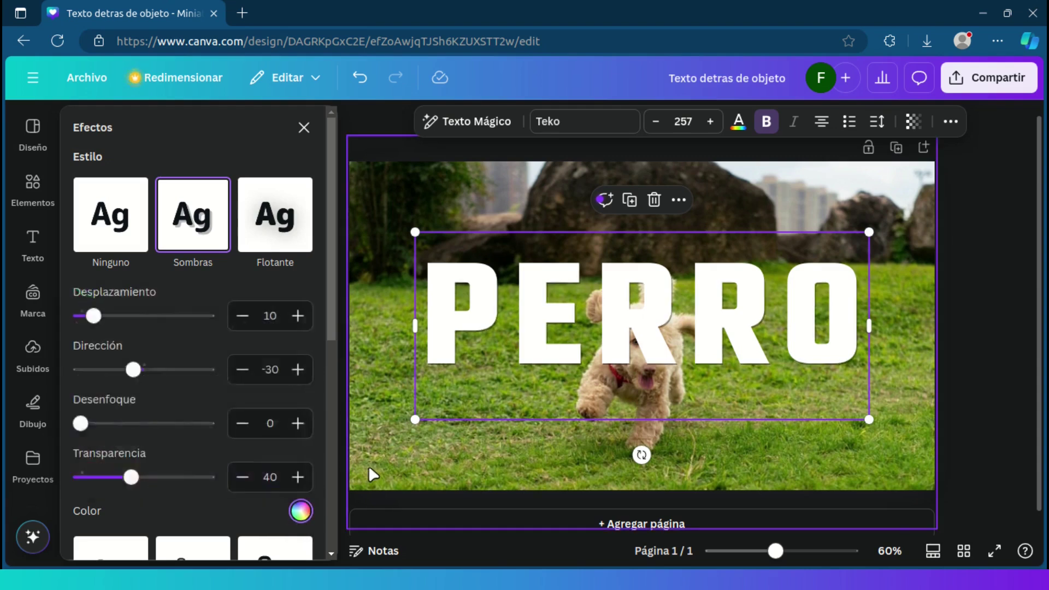
left_click(956, 449)
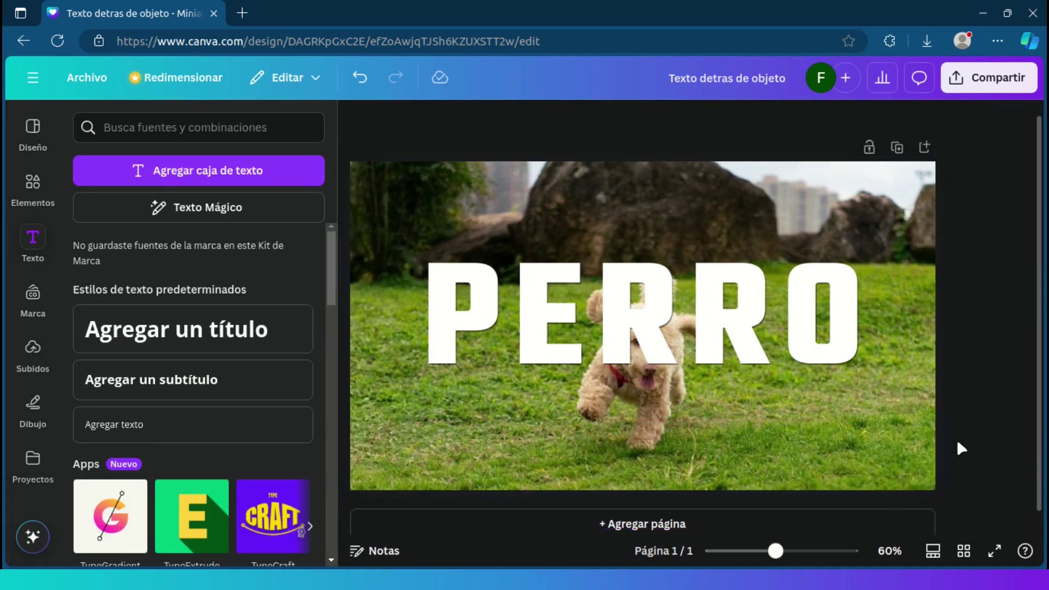
- Duplicate the background dog photo and align the copy exactly over the original, covering the title
left_click(877, 463)
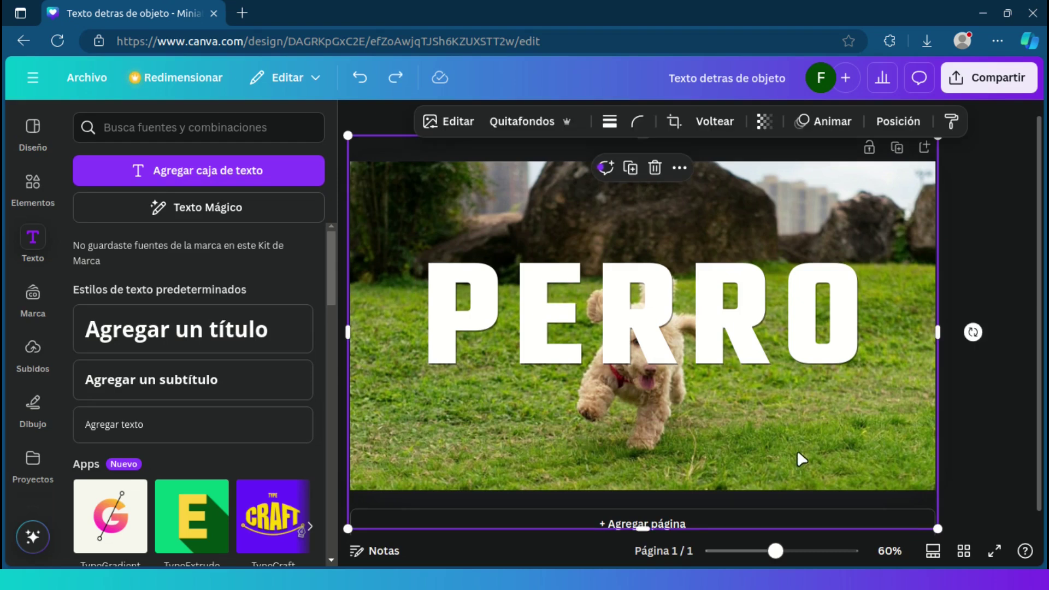
key("Tab")
left_click(844, 472)
left_click(630, 169)
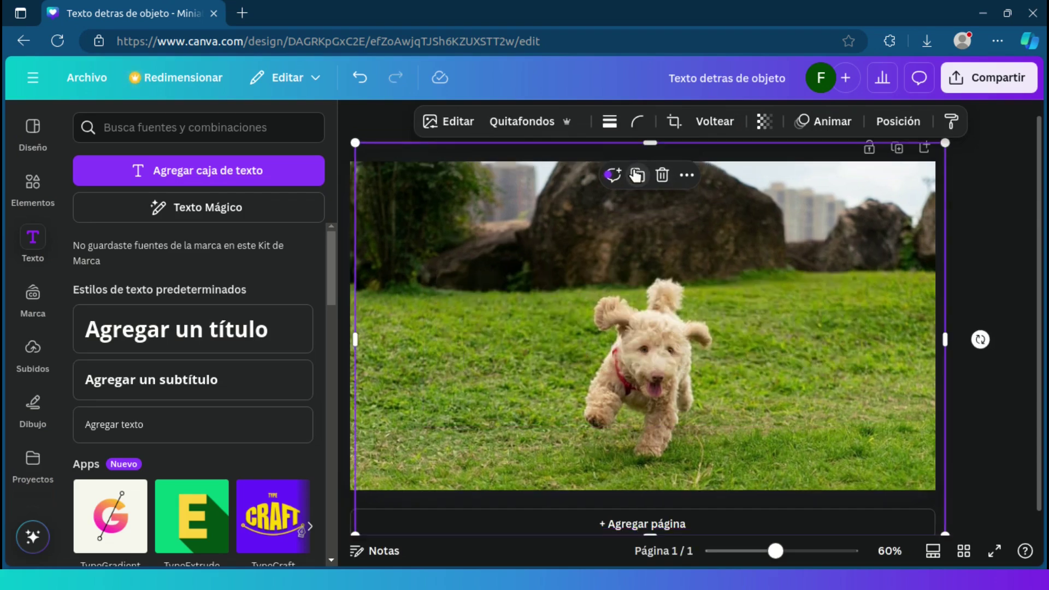
mouse_move(714, 371)
left_mouse_down()
mouse_move(698, 368)
mouse_move(706, 370)
left_mouse_up()
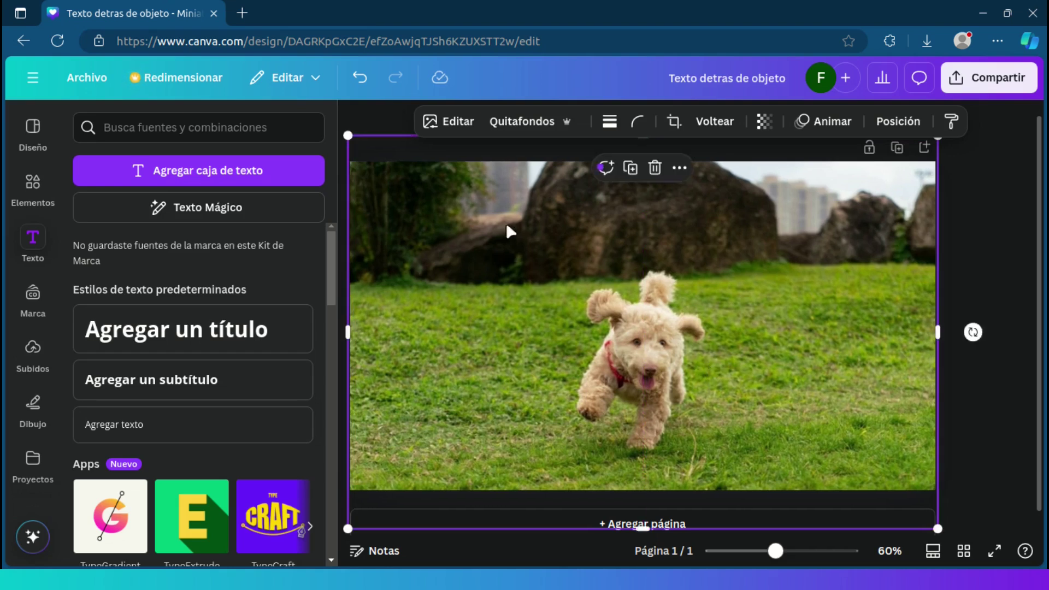
- Remove the background from the duplicated photo and crop it on all four sides closely around the dog
left_click(450, 121)
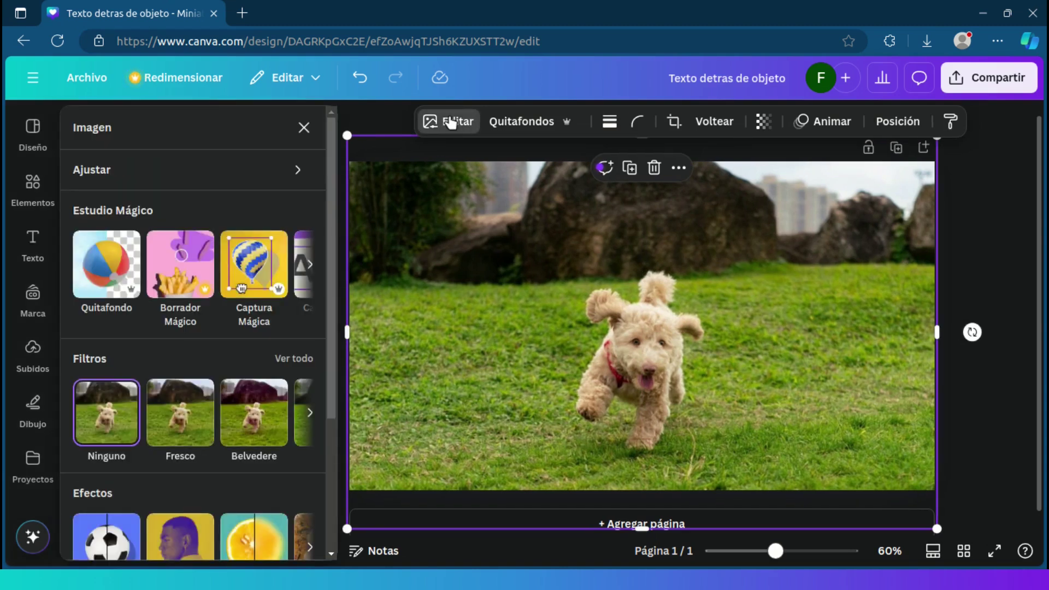
left_click(109, 262)
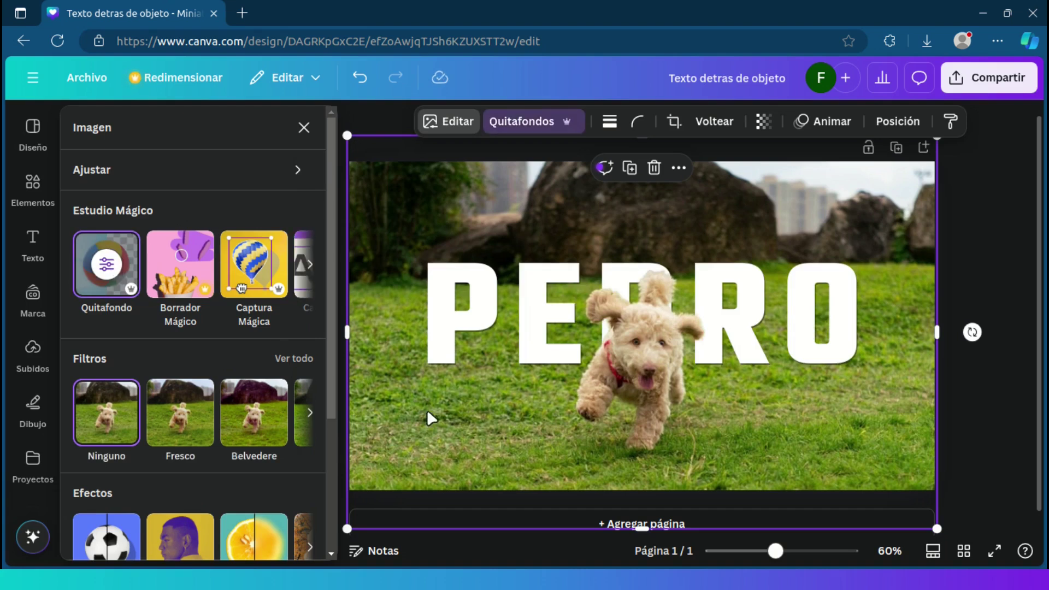
left_click_drag(347, 332, 563, 332)
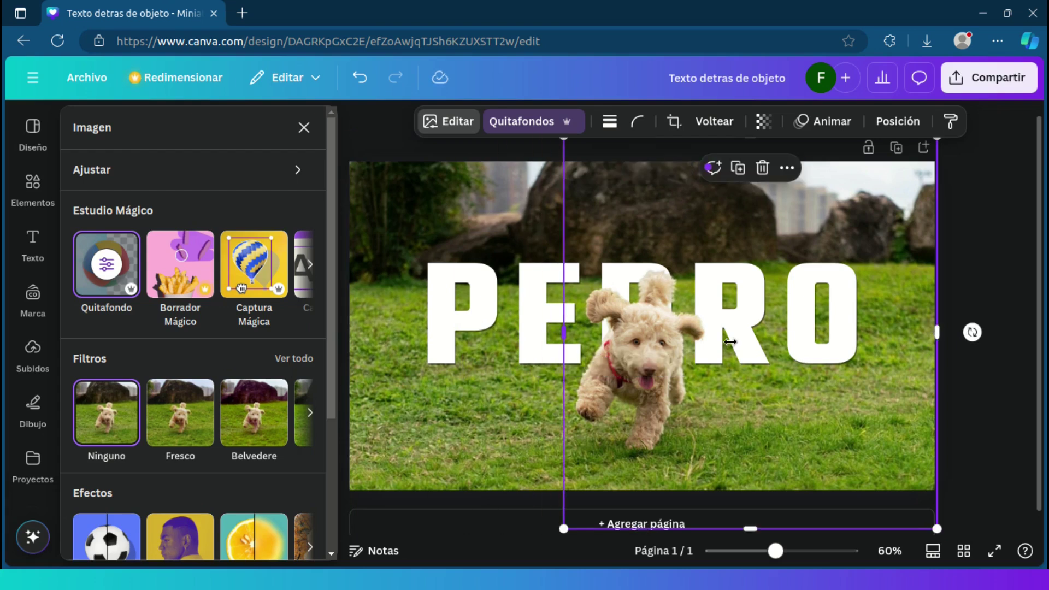
left_click_drag(726, 342, 725, 333)
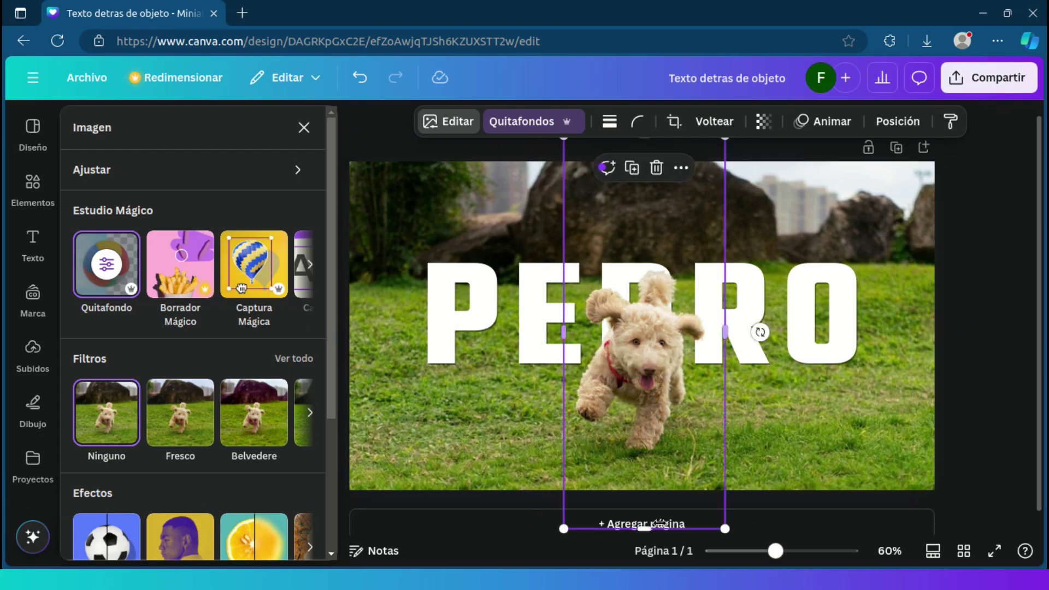
left_click_drag(645, 528, 640, 468)
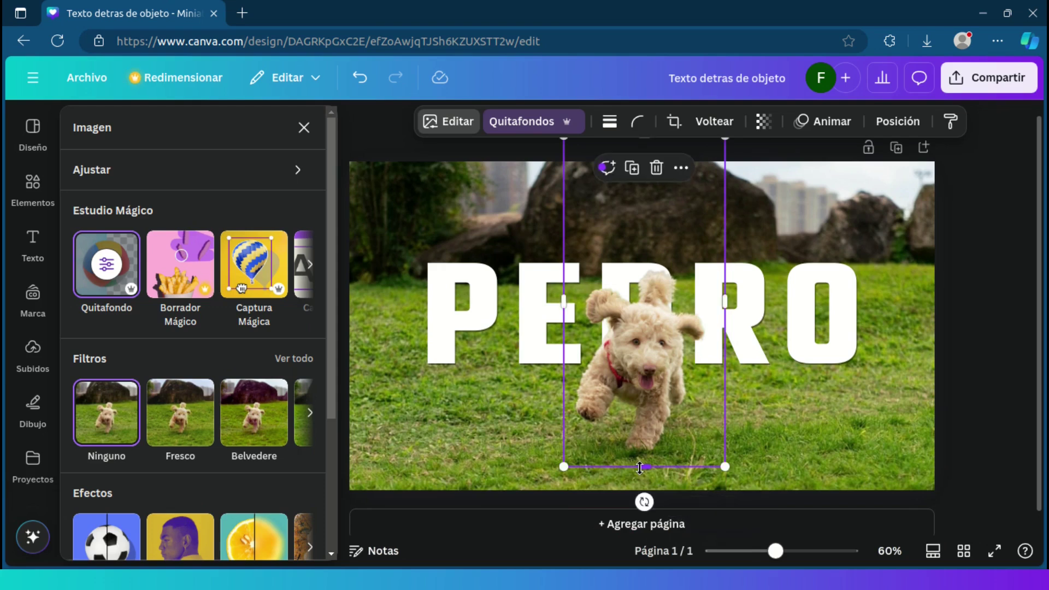
left_click_drag(775, 551, 768, 557)
left_click_drag(588, 169, 588, 248)
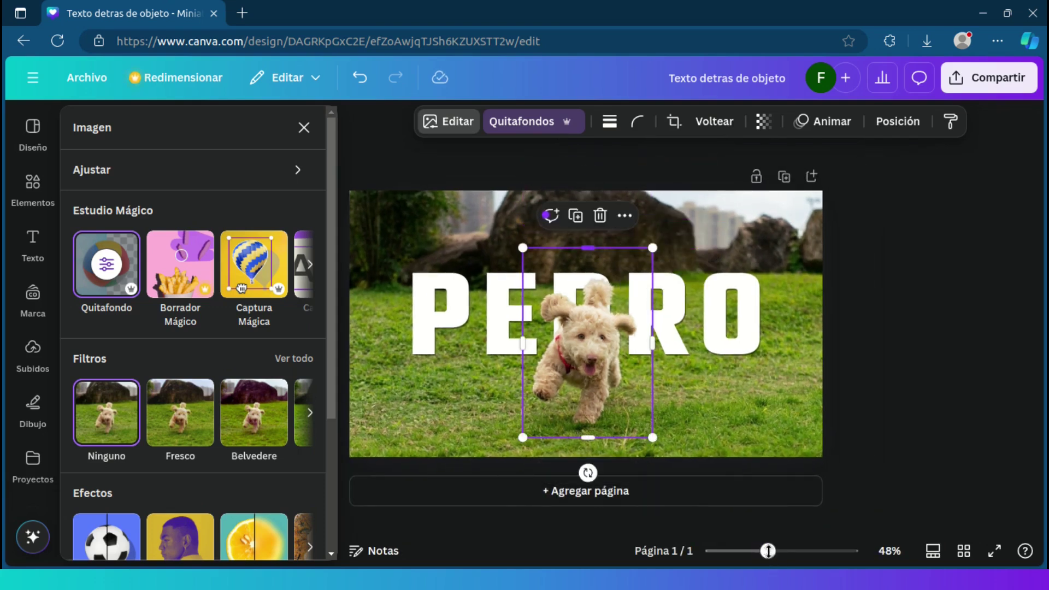
- Set the letter spacing of the "PERRO" title to 100
left_click_drag(769, 551, 775, 551)
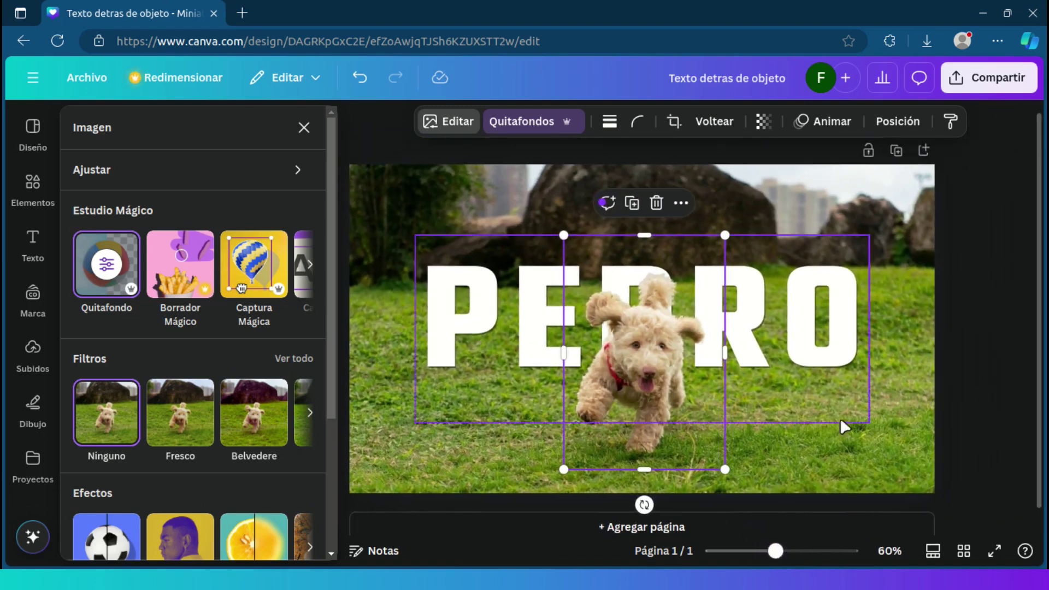
left_click(963, 347)
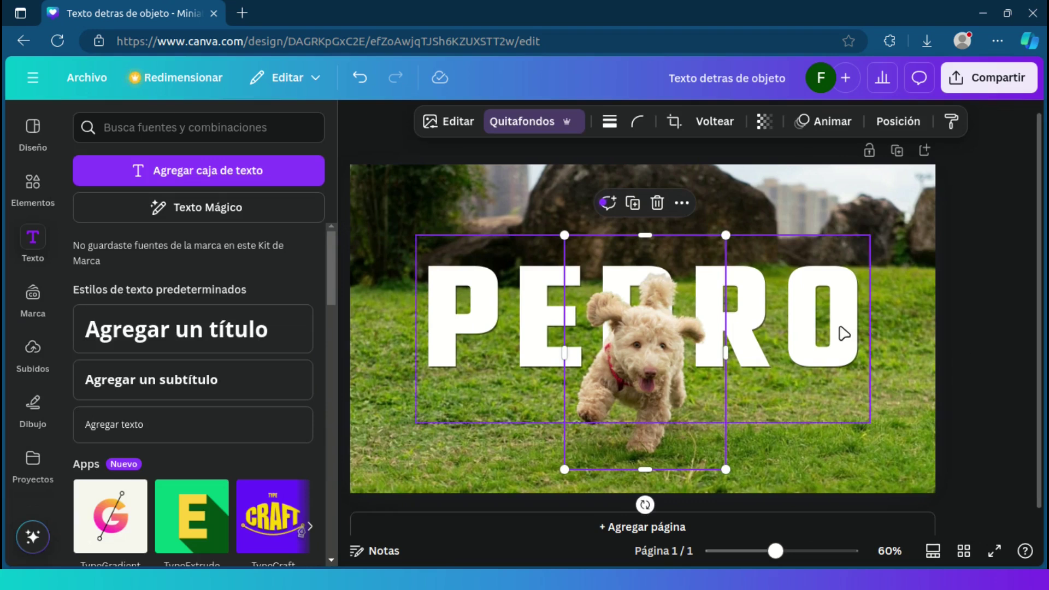
left_click(844, 333)
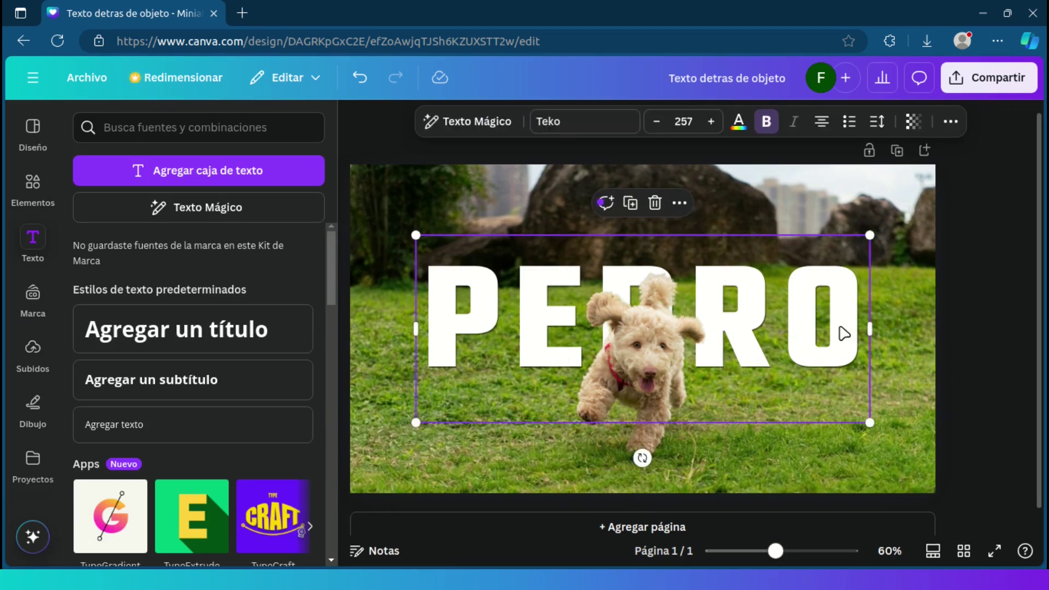
left_click(877, 122)
left_click(948, 188)
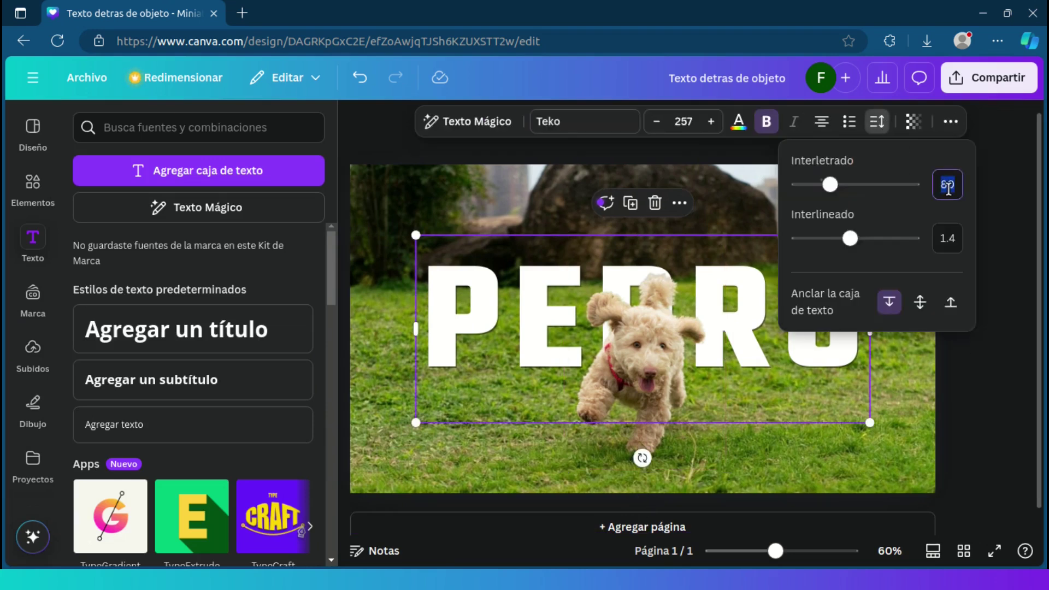
type("100")
key("Return")
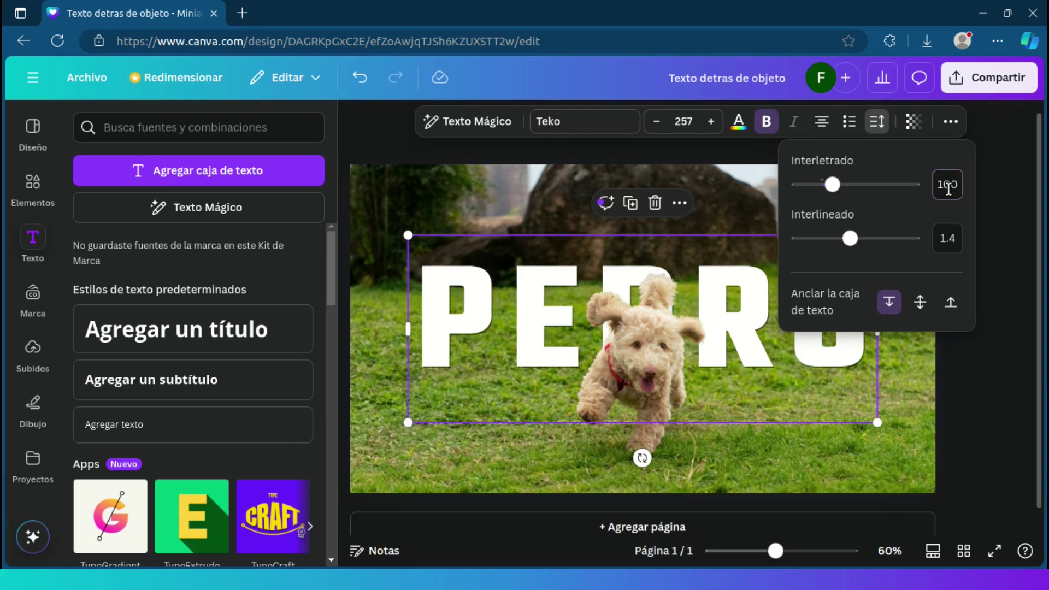
left_click(966, 367)
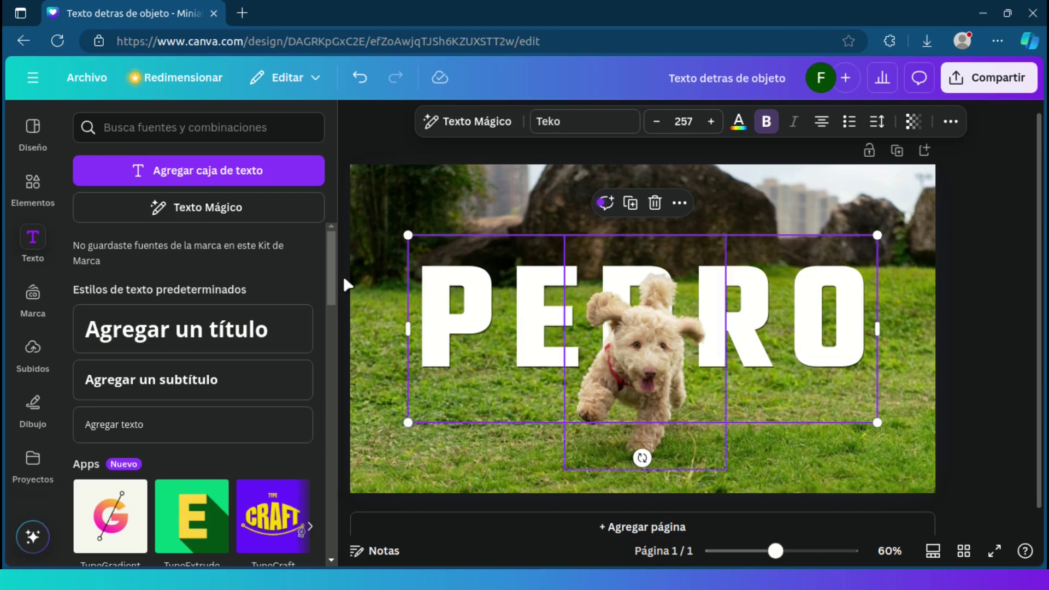
- Search the elements for "sombras" and add the thin, blurred black elliptical shadow from the graphics results to the design
left_click(36, 188)
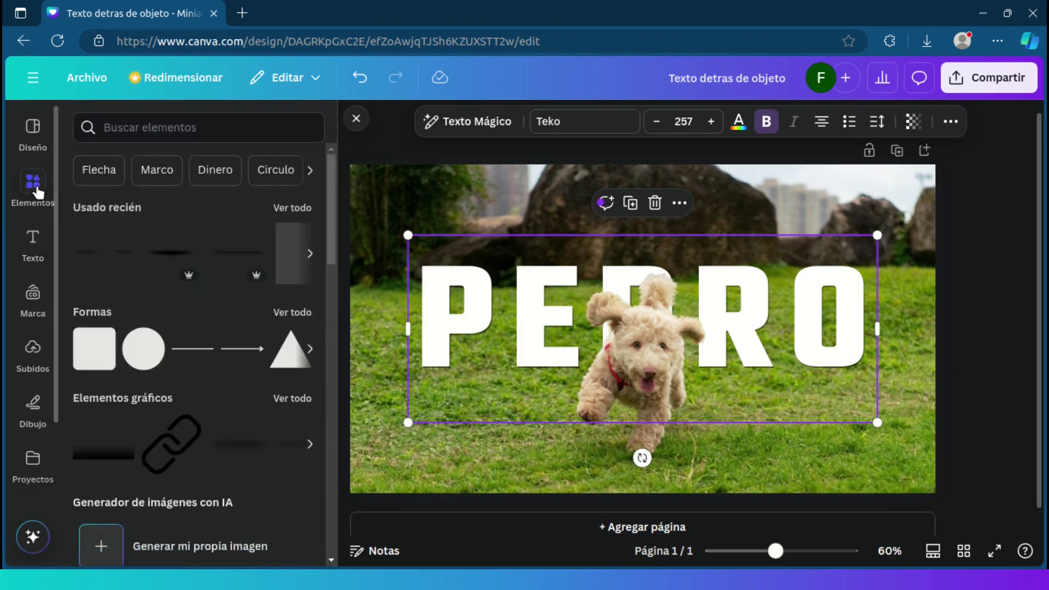
left_click(140, 127)
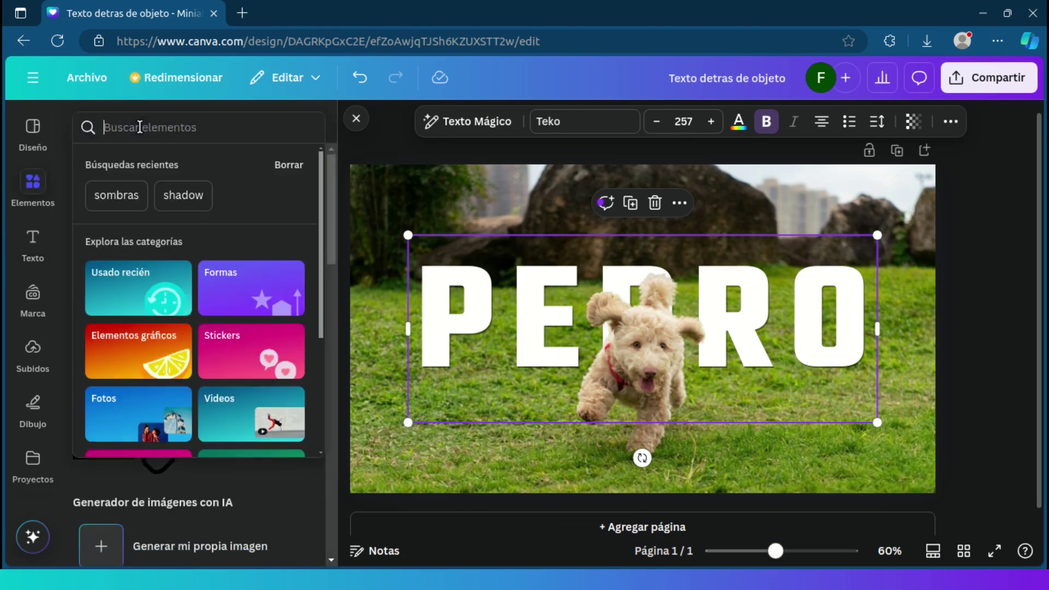
type("sombras")
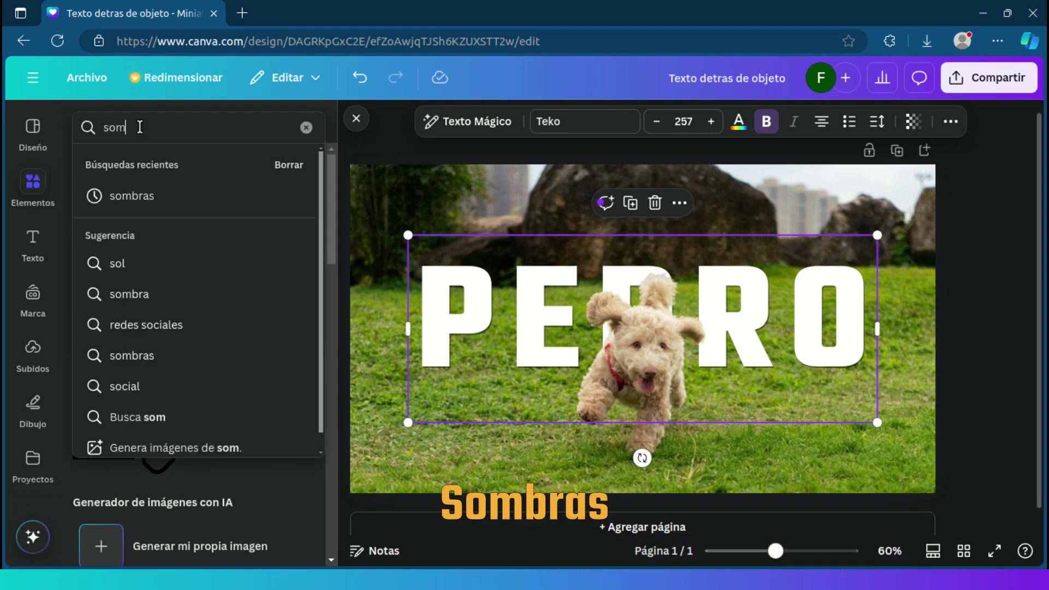
left_click(156, 195)
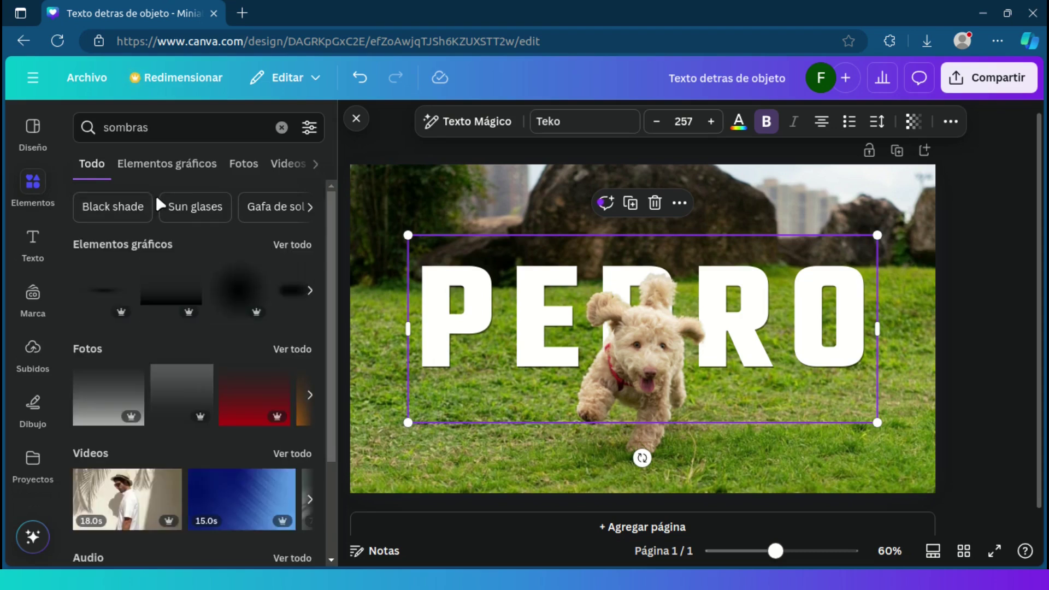
left_click(290, 245)
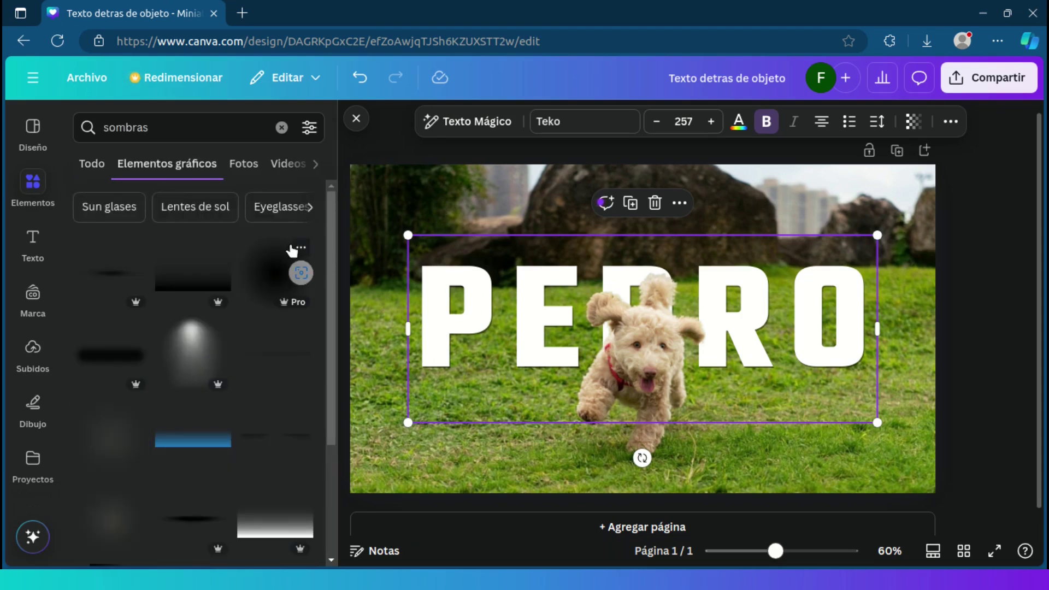
left_click_drag(335, 230, 331, 328)
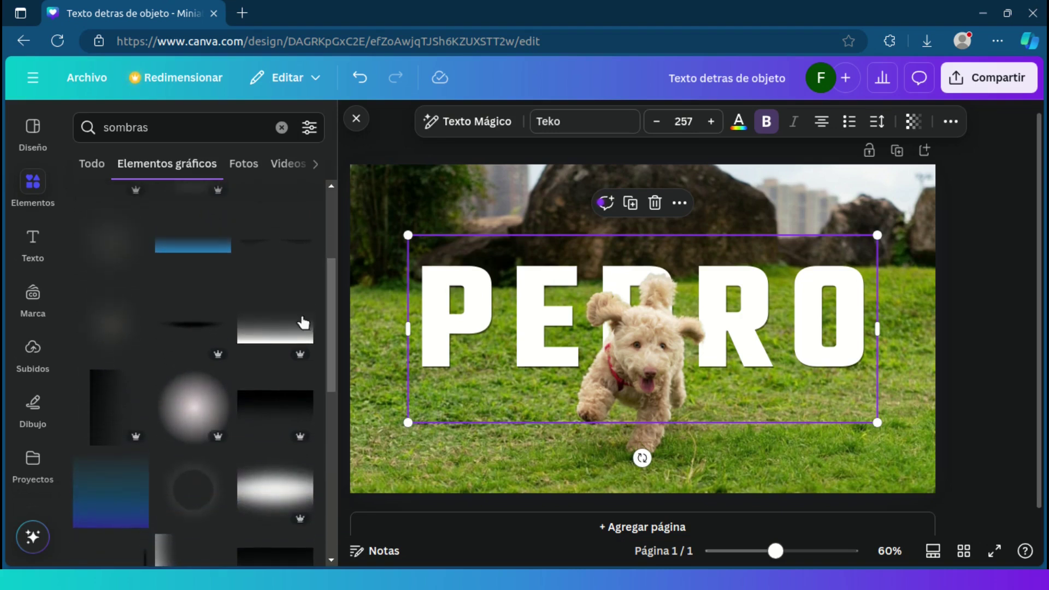
left_click(184, 327)
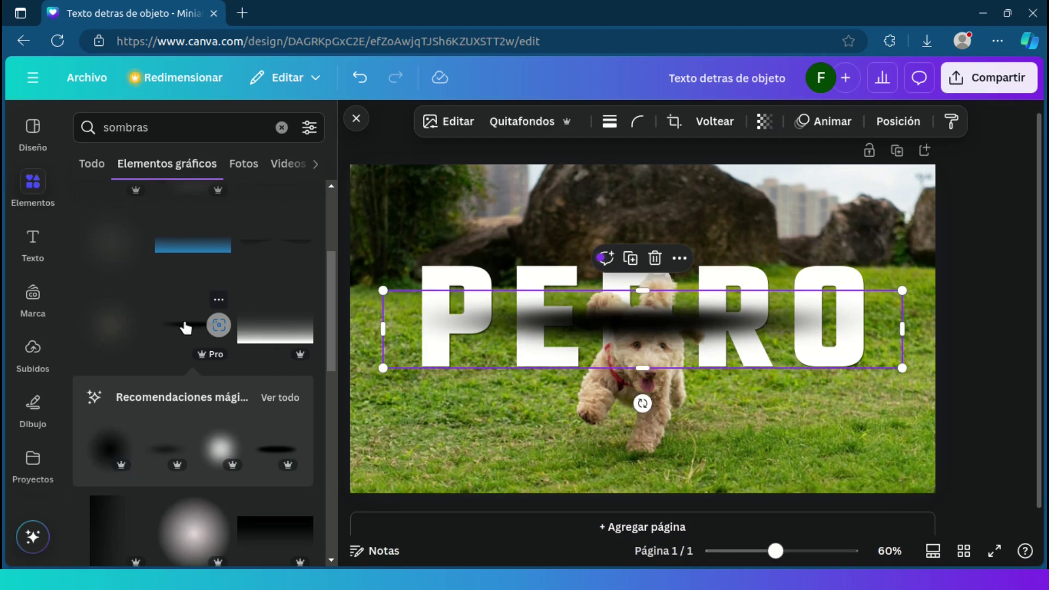
- Enlarge the shadow graphic beyond the page width and place it horizontally centred across the dog's legs, just below the title
left_click_drag(902, 368, 1031, 445)
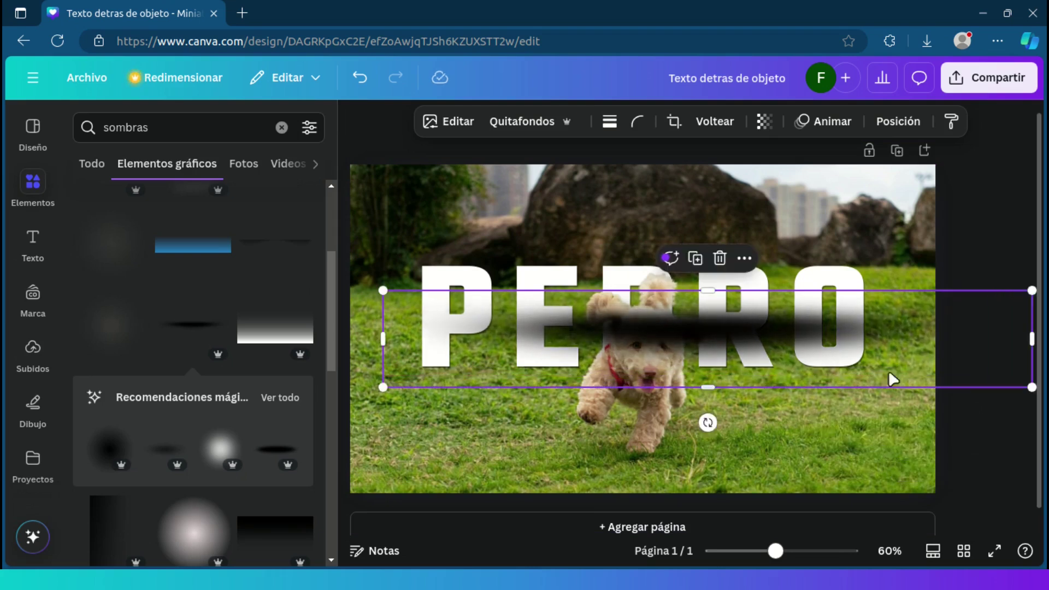
left_click_drag(788, 327, 734, 394)
left_click_drag(734, 394, 734, 394)
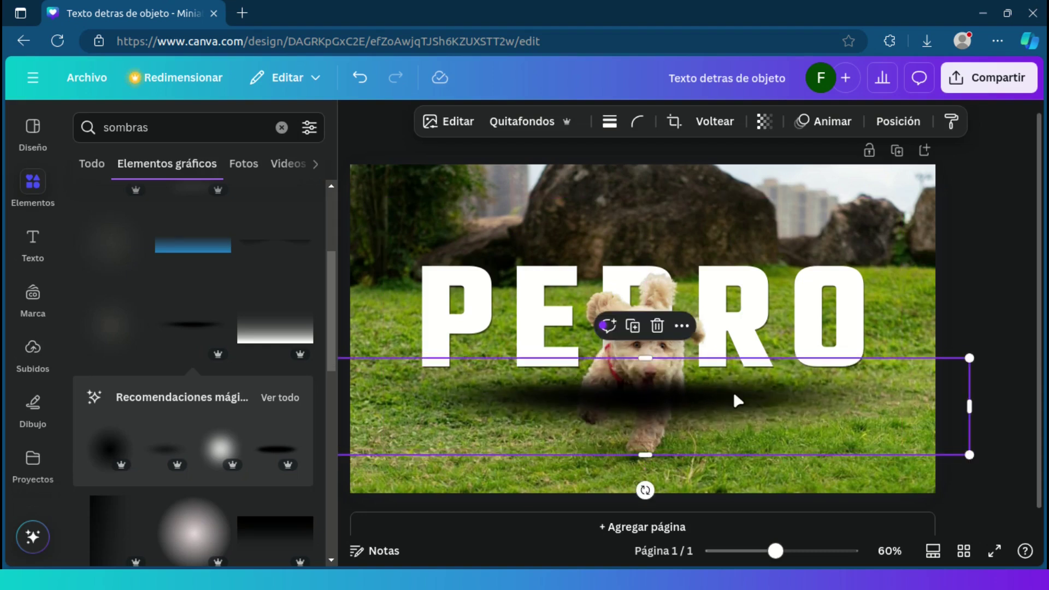
- Send the shadow graphic one layer backward so it sits behind the dog cutout
right_click(733, 391)
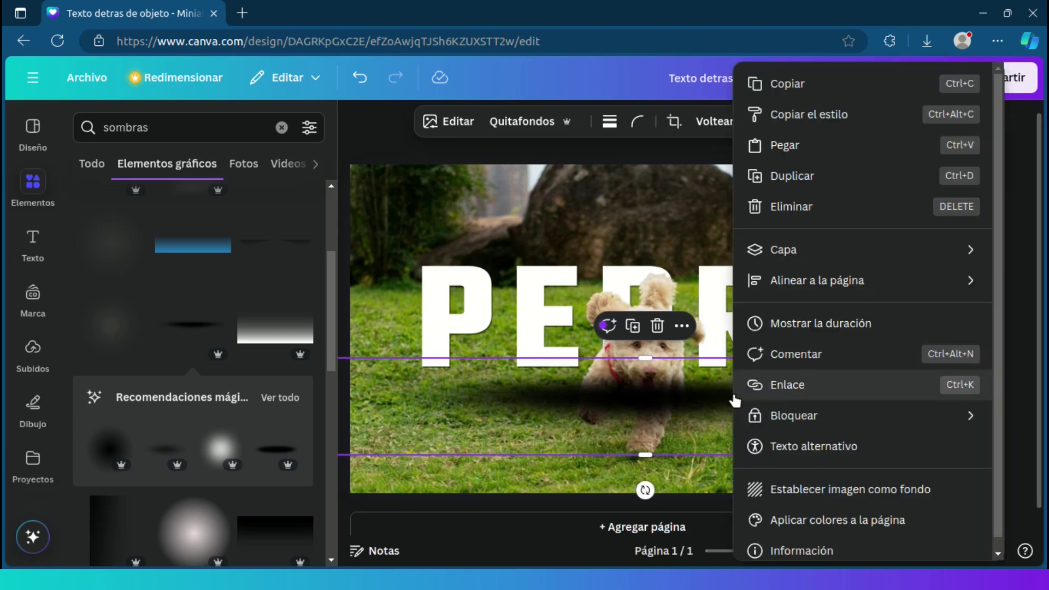
mouse_move(779, 250)
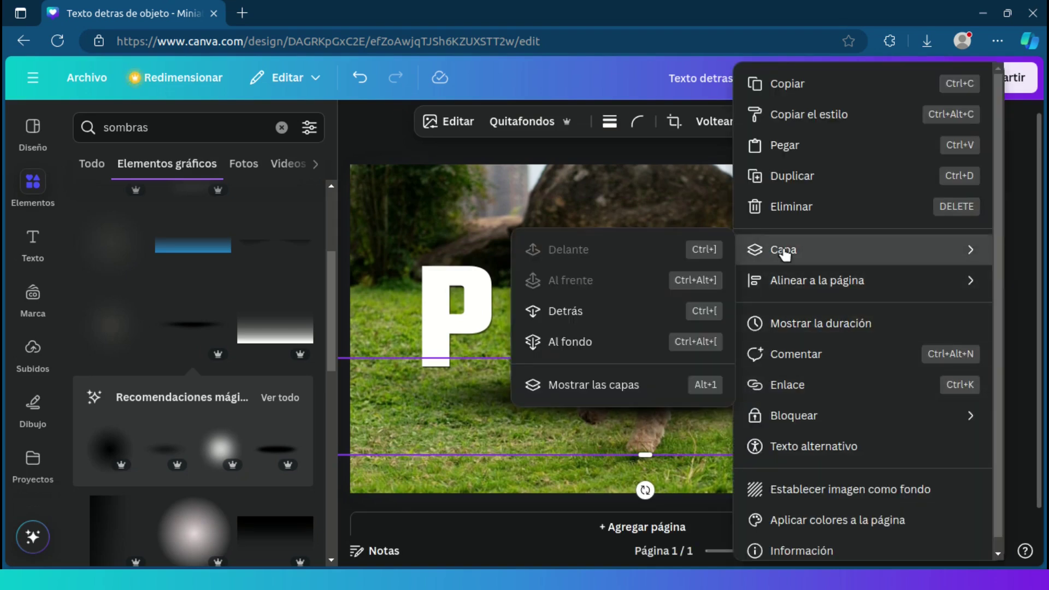
left_click(565, 311)
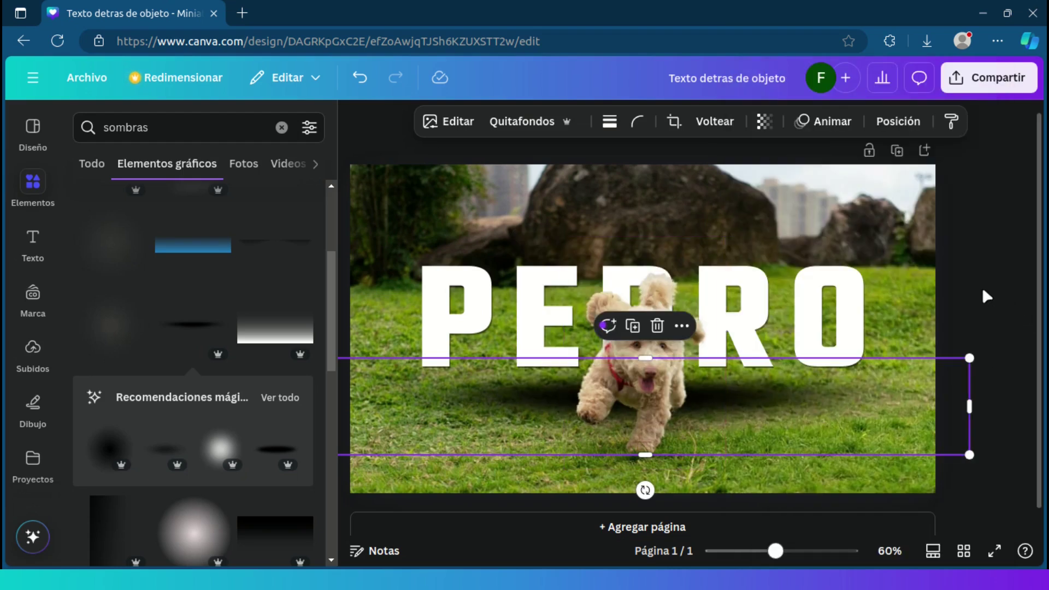
- Set the shadow graphic's transparency to 50 and deselect it
left_click(764, 122)
left_click(834, 184)
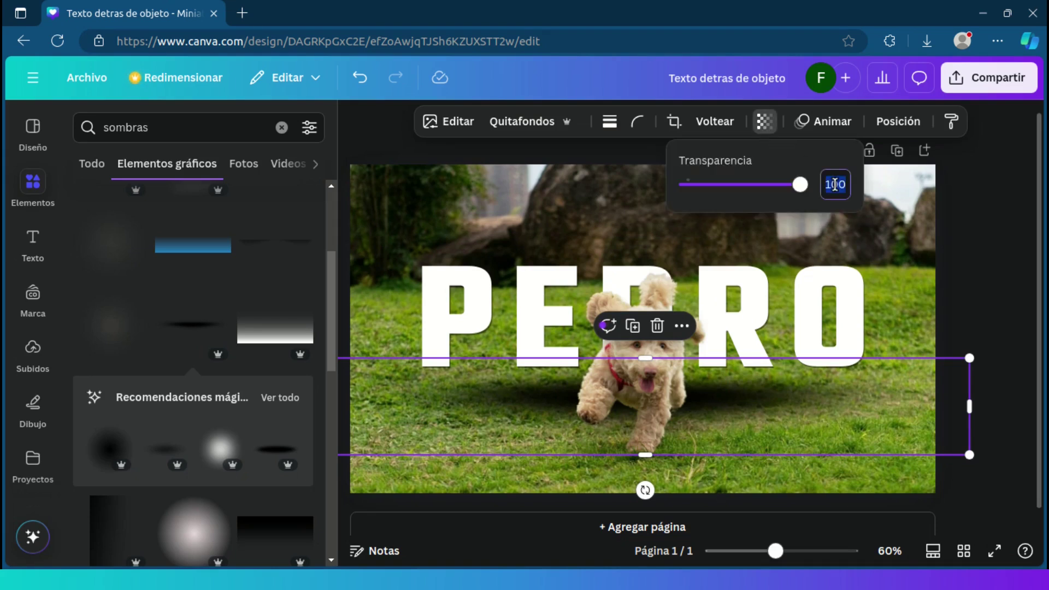
type("45")
left_click(835, 184)
type("50")
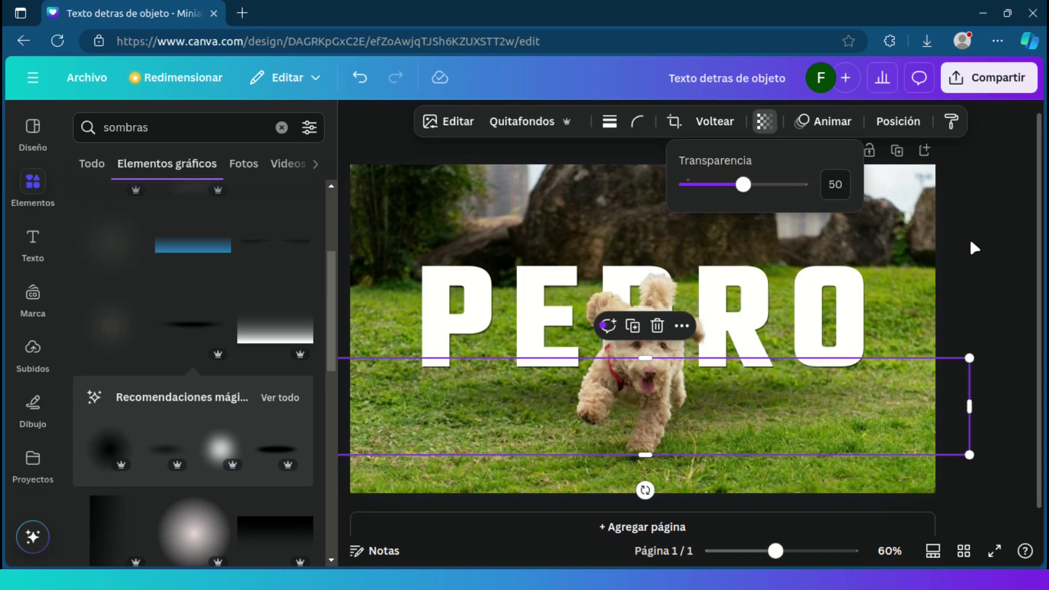
key("Escape")
key("Escape")
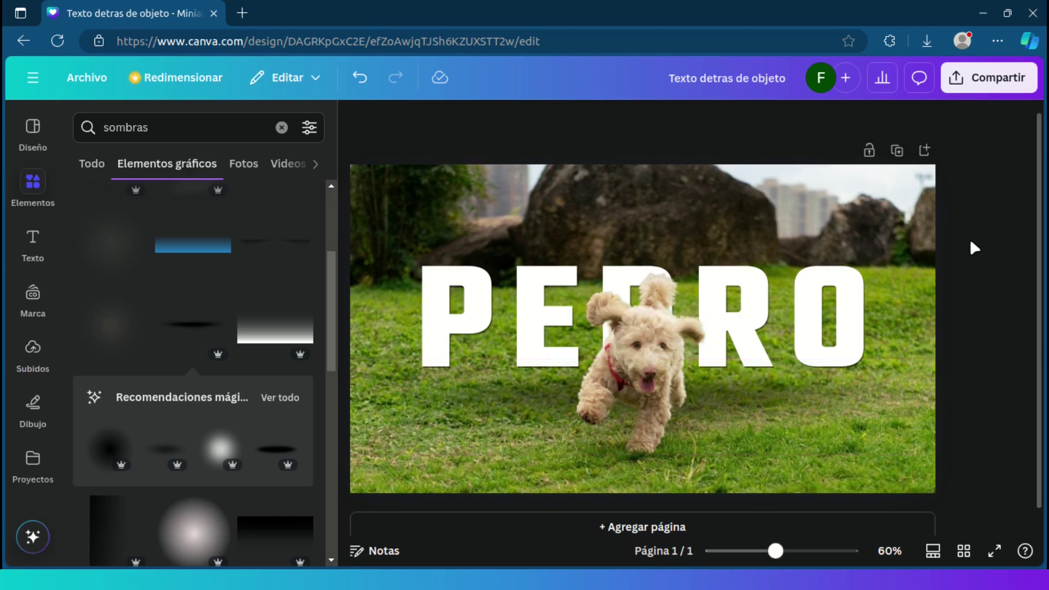